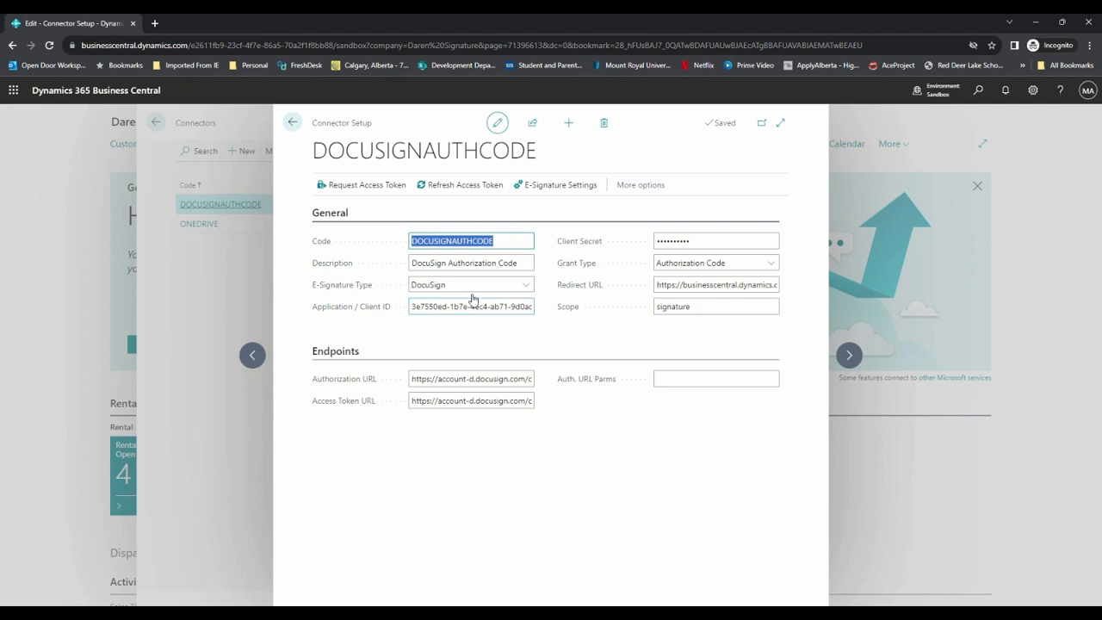
Review the DocuSign connector's e-signature settings and the available e-signature types, and return to the home page
click(567, 189)
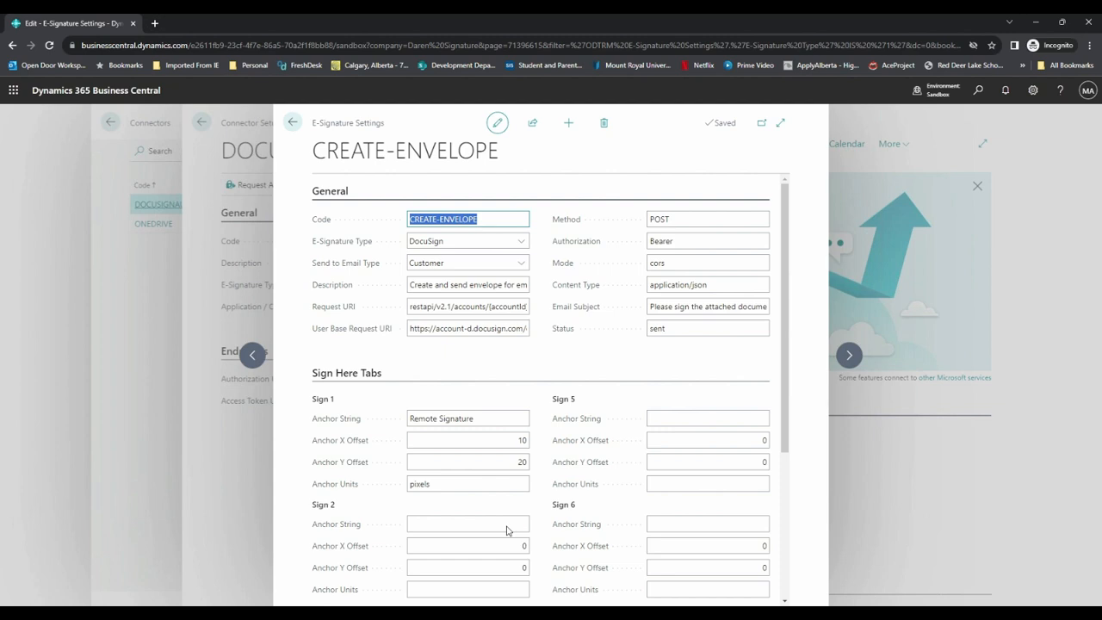
click(522, 243)
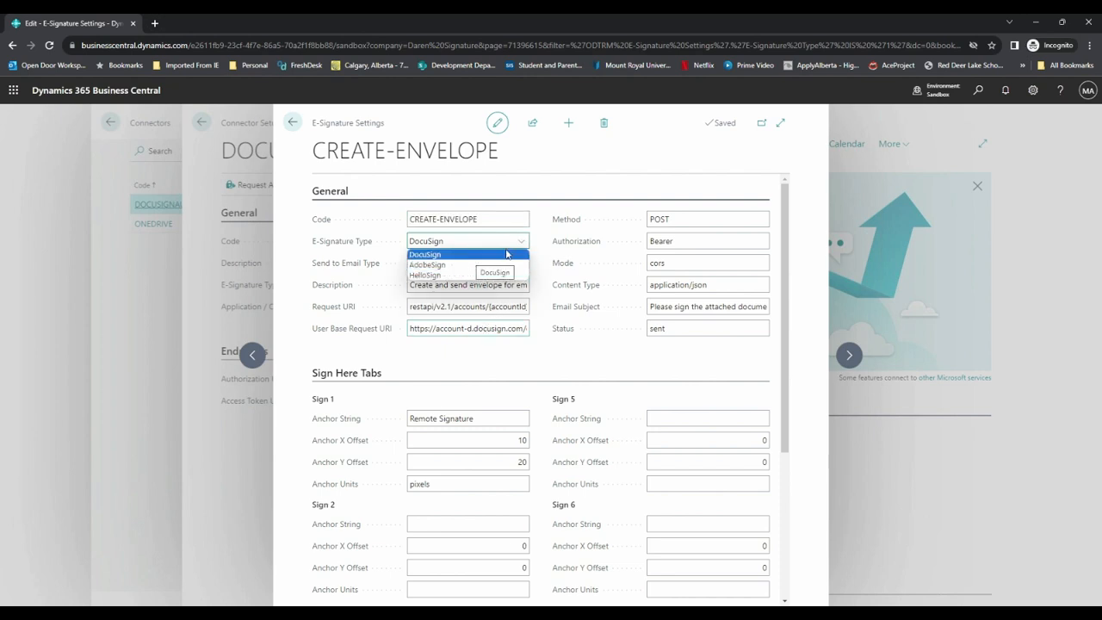
click(500, 241)
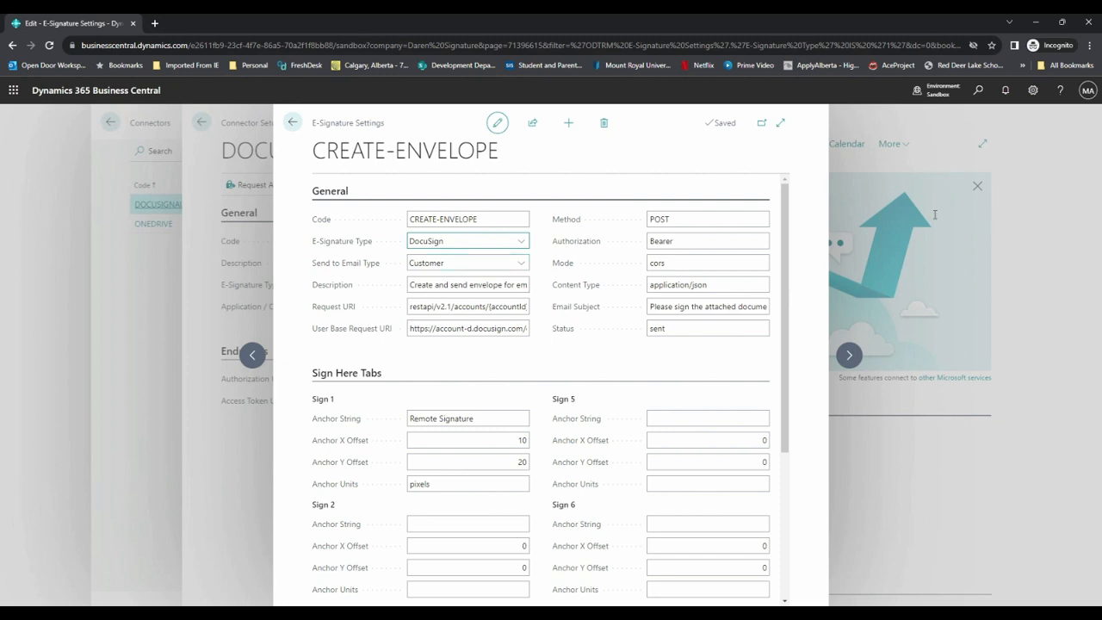
click(293, 122)
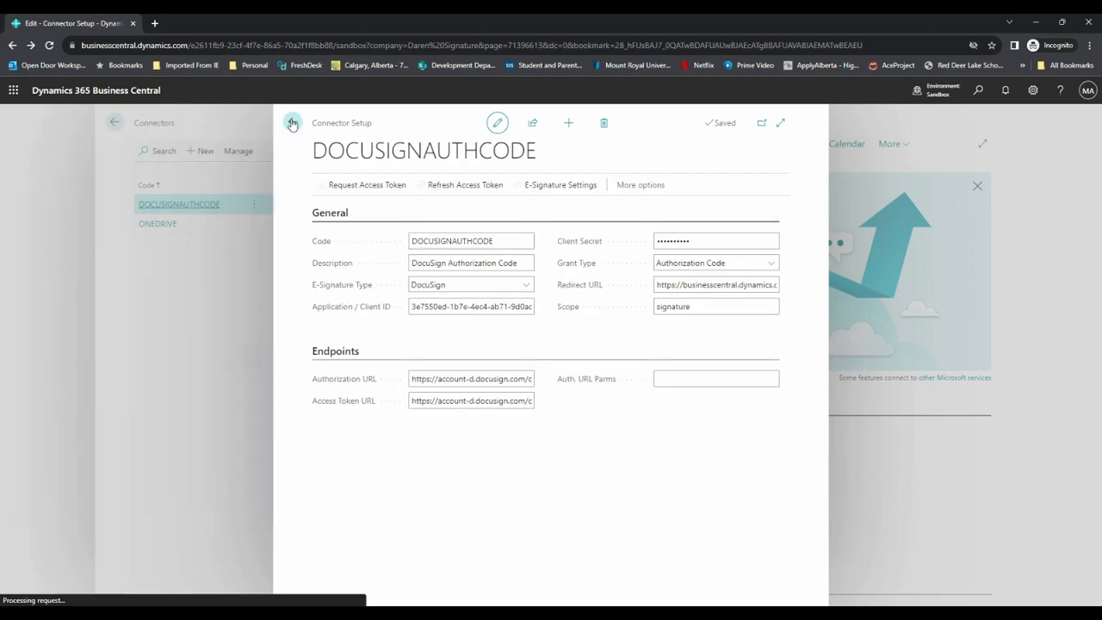
click(292, 122)
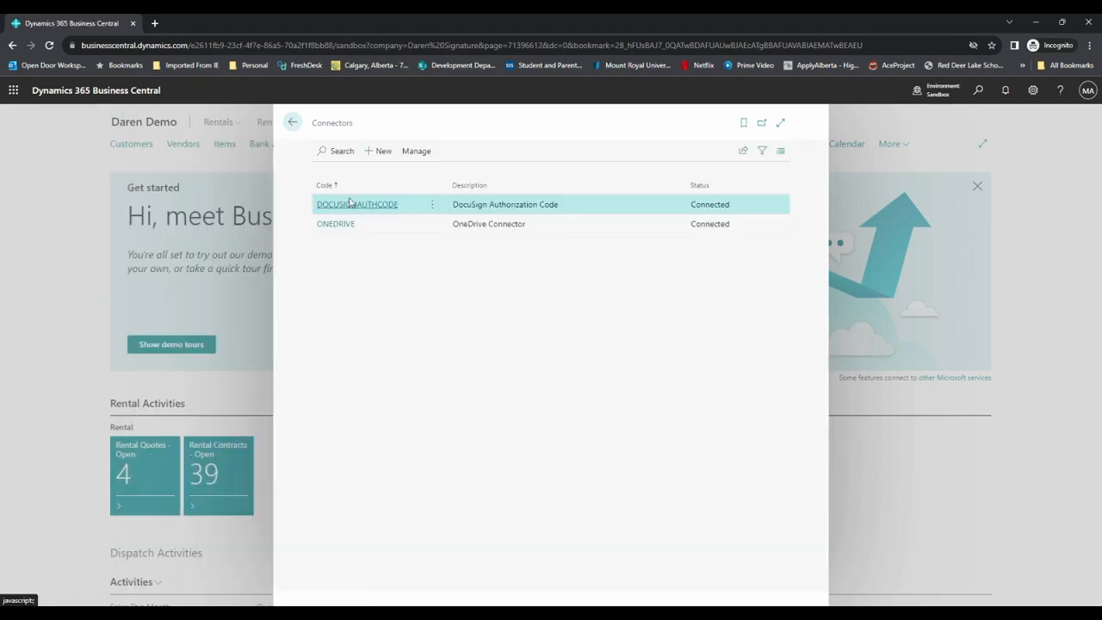
click(293, 122)
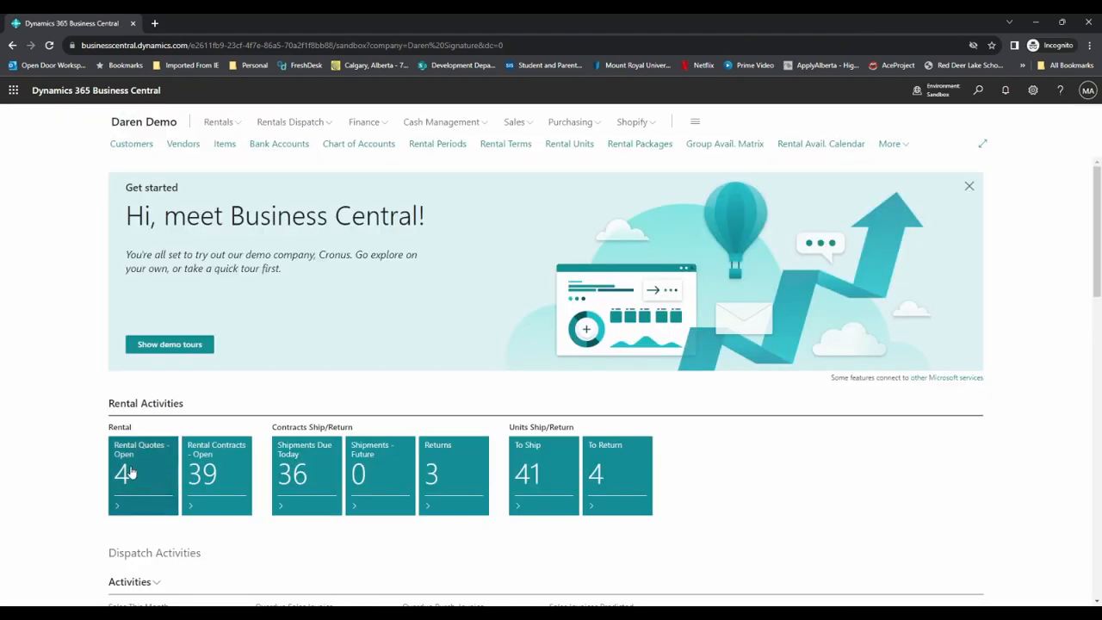
Open rental quote RQ00019 from the open rental quotes and send it for online signing
click(129, 469)
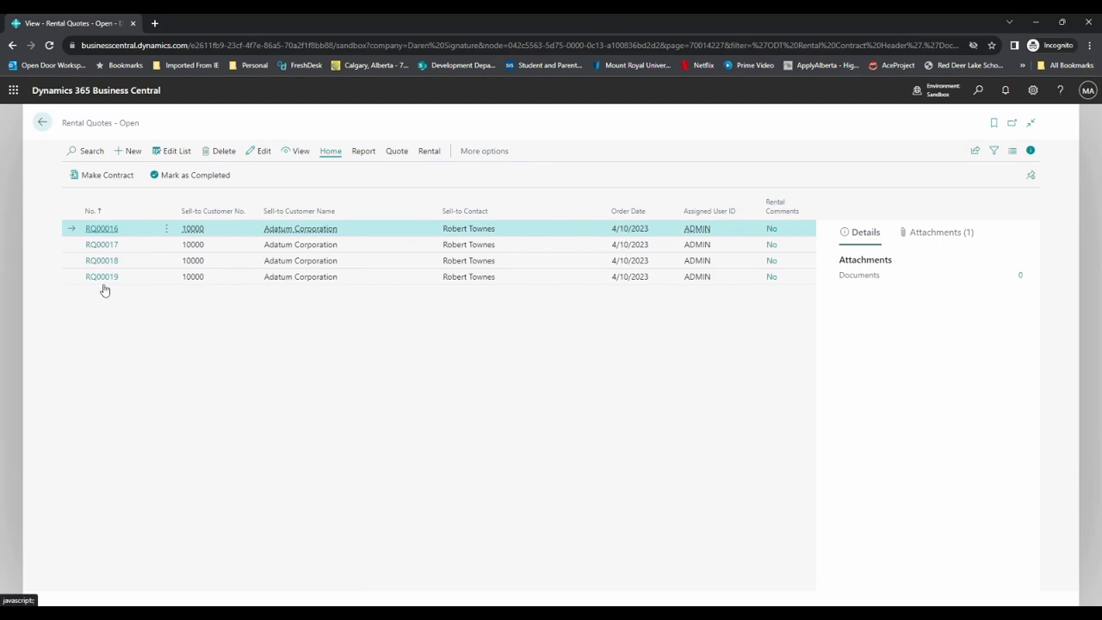
click(105, 277)
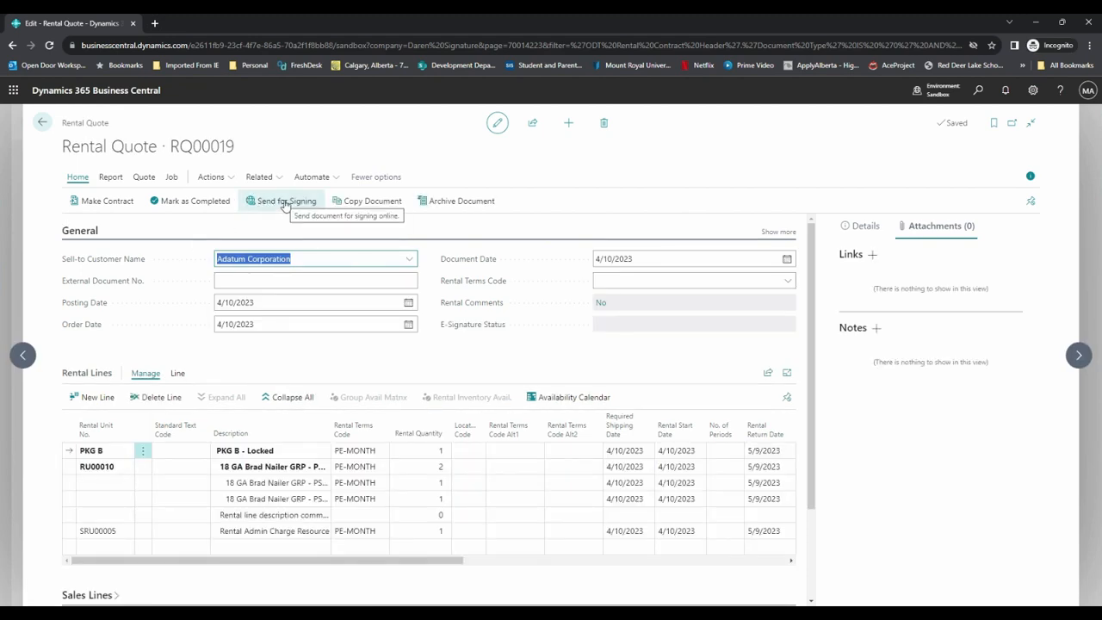
click(284, 204)
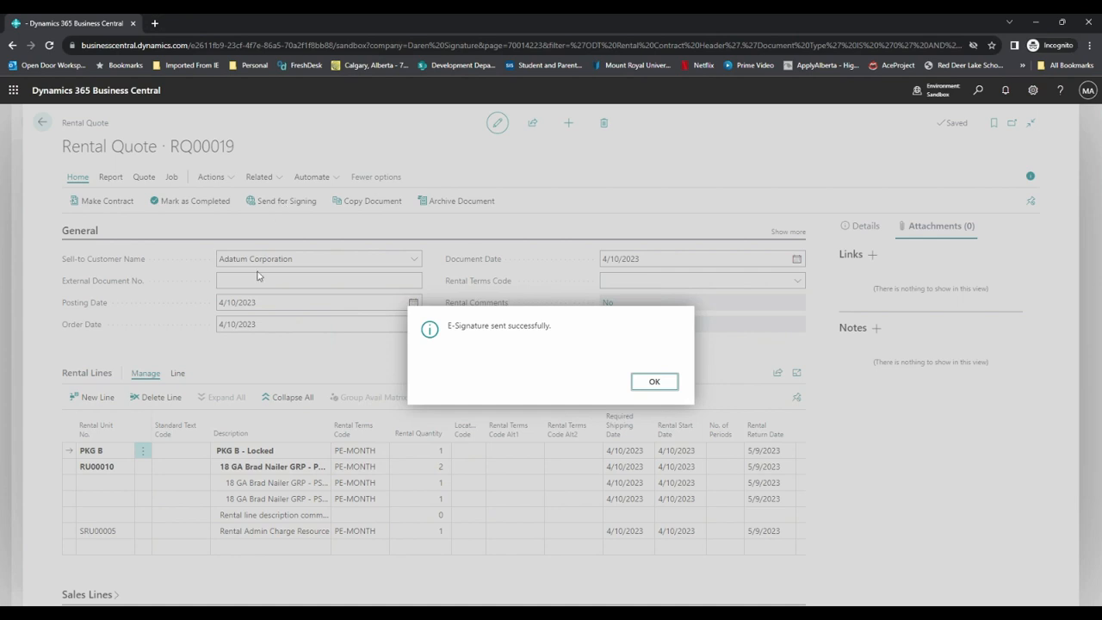
click(655, 383)
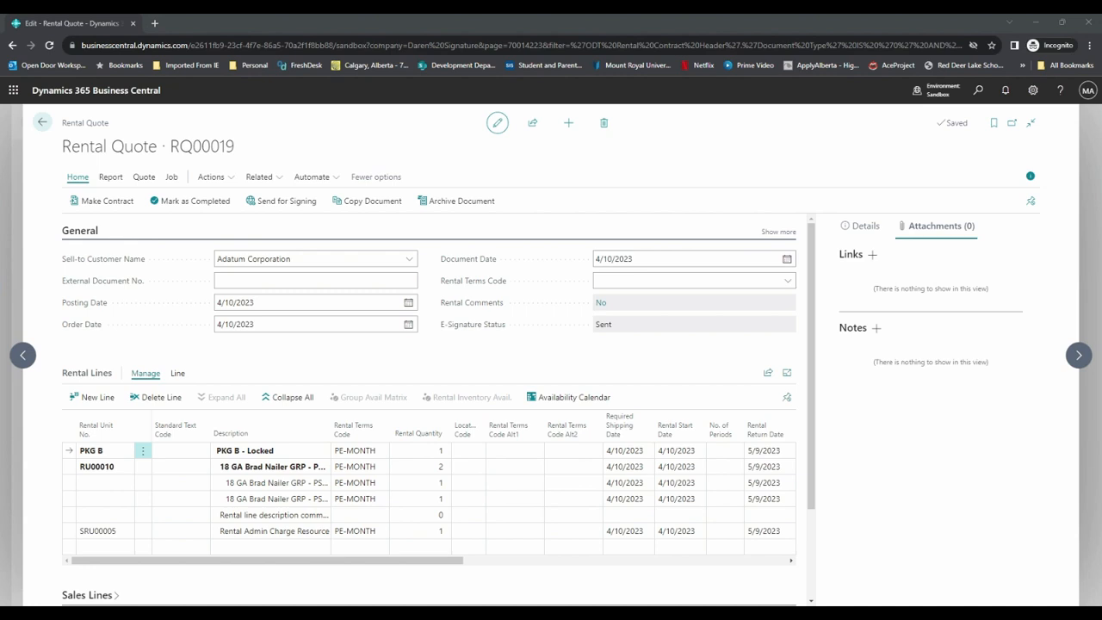
Open the document from the DocuSign signing request email and continue to its review
drag(0, 60, 689, 65)
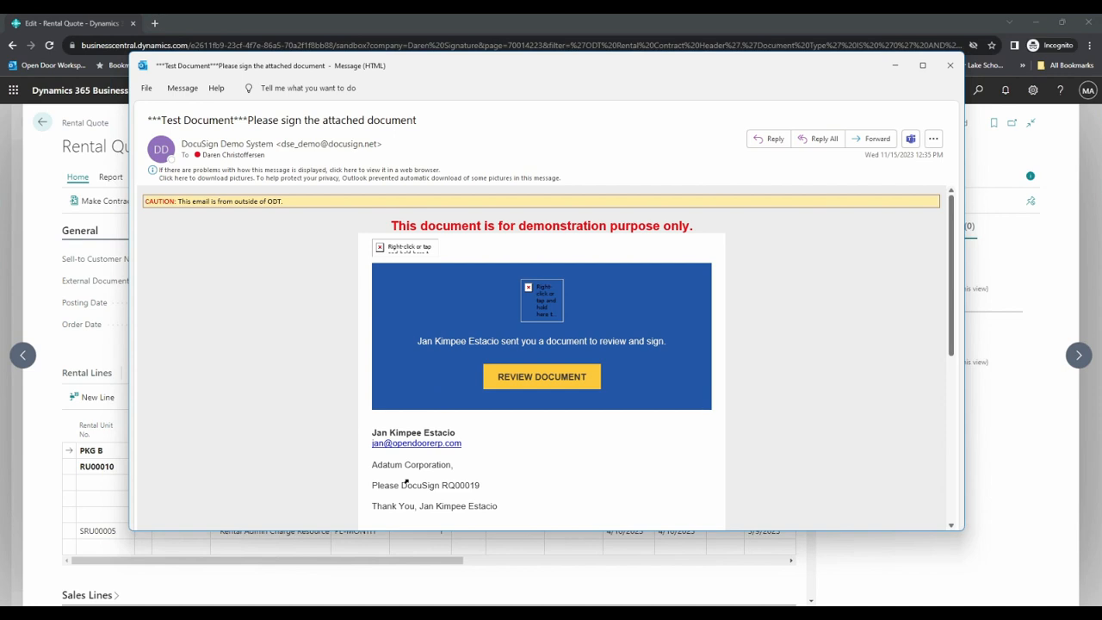
click(539, 381)
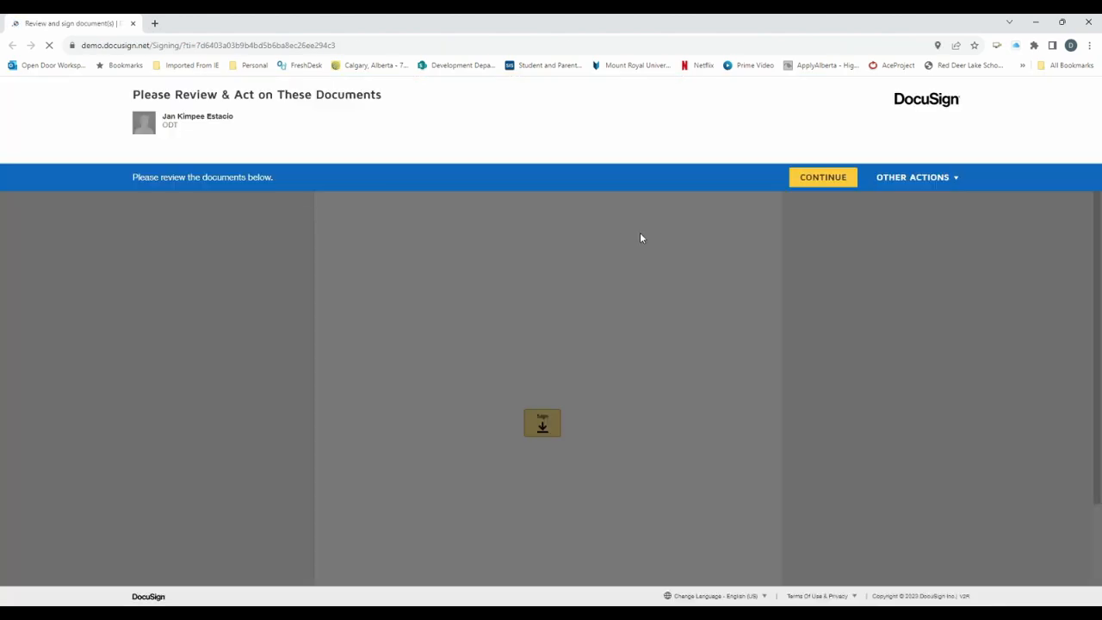
click(819, 178)
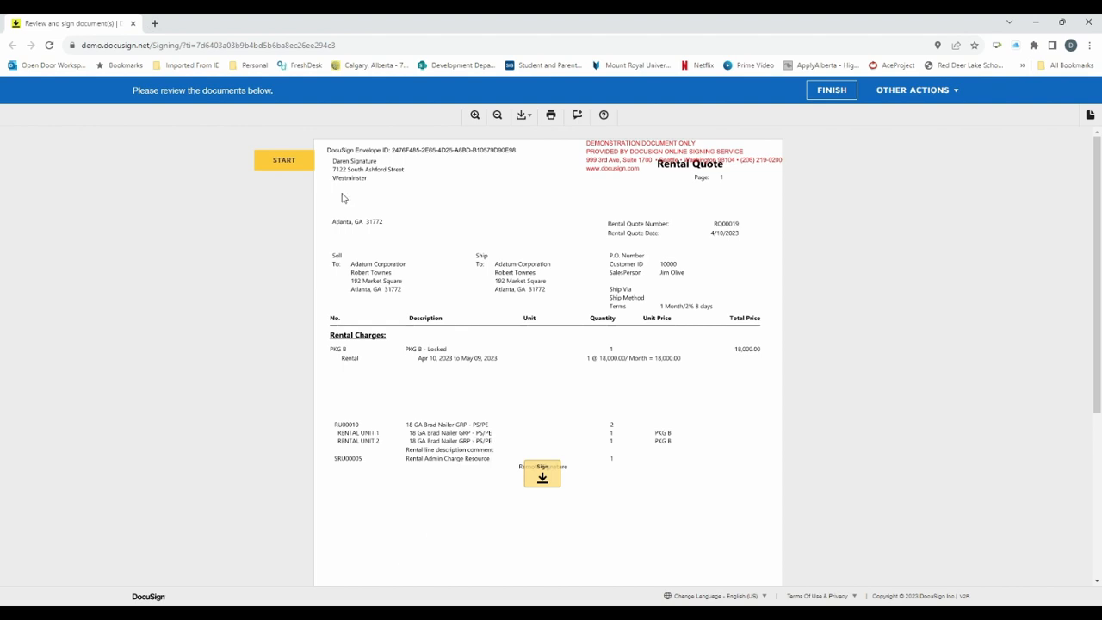
Sign the rental quote with the saved signature and finish signing without logging in to DocuSign, closing the request email
click(540, 474)
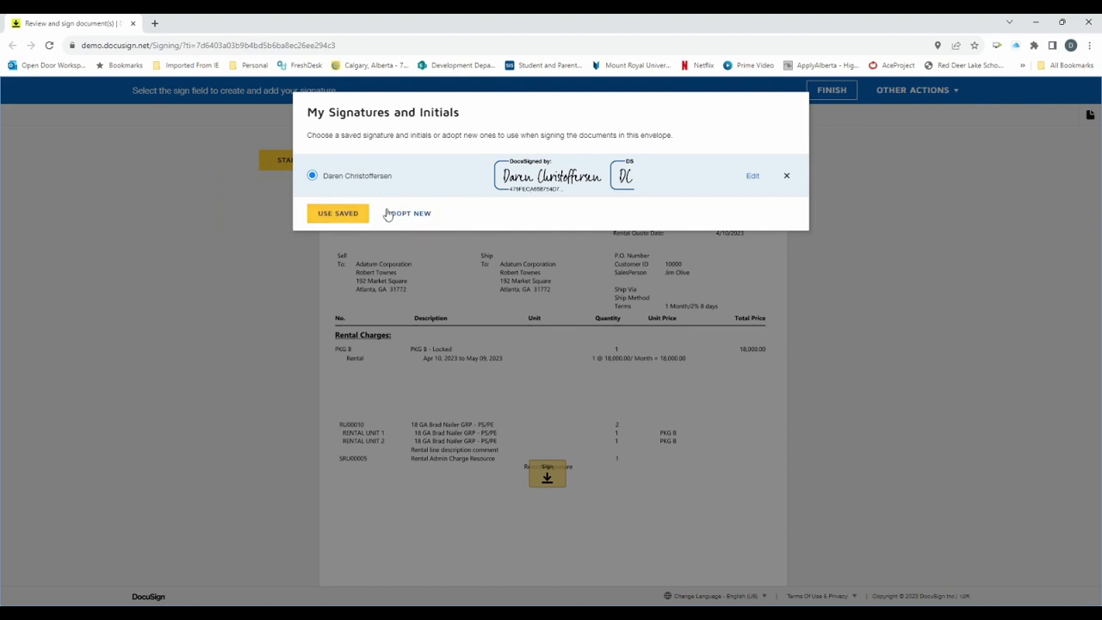
click(342, 214)
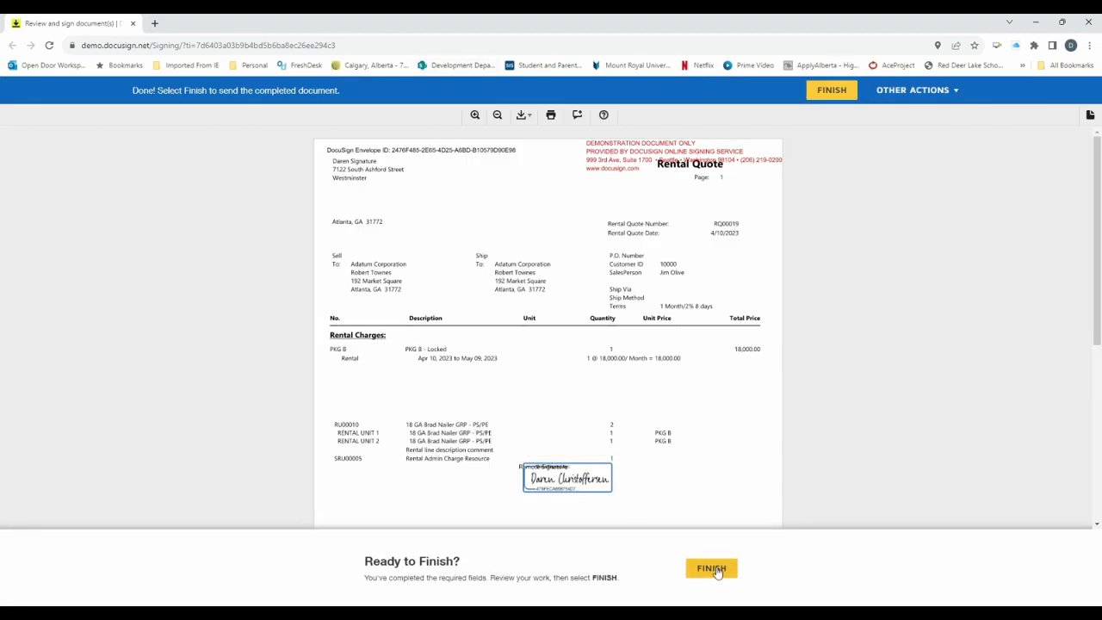
click(714, 569)
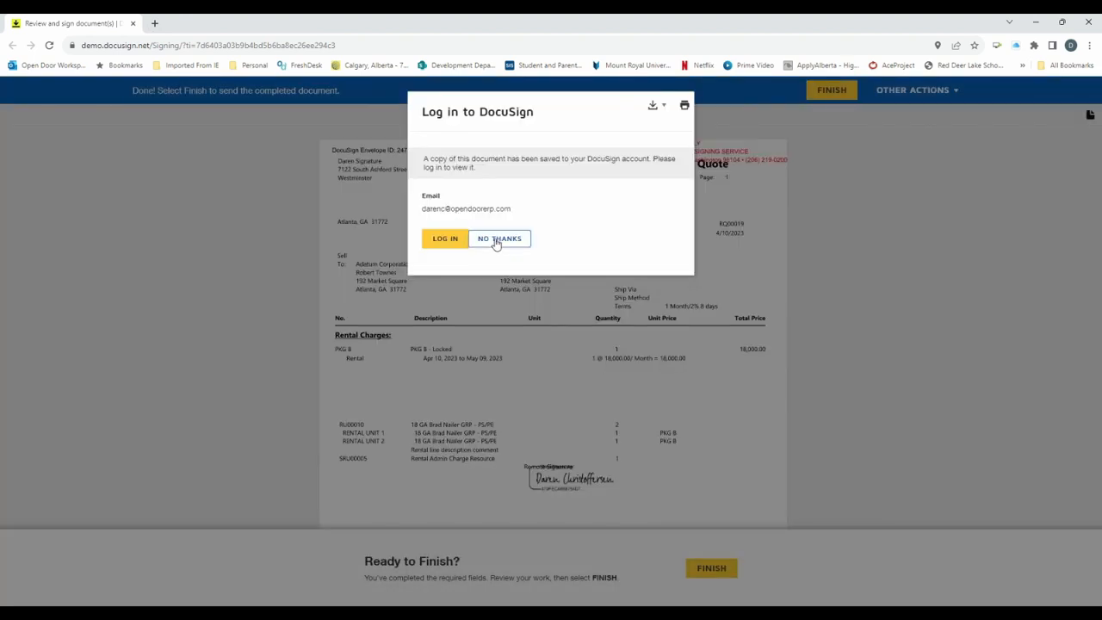
click(498, 239)
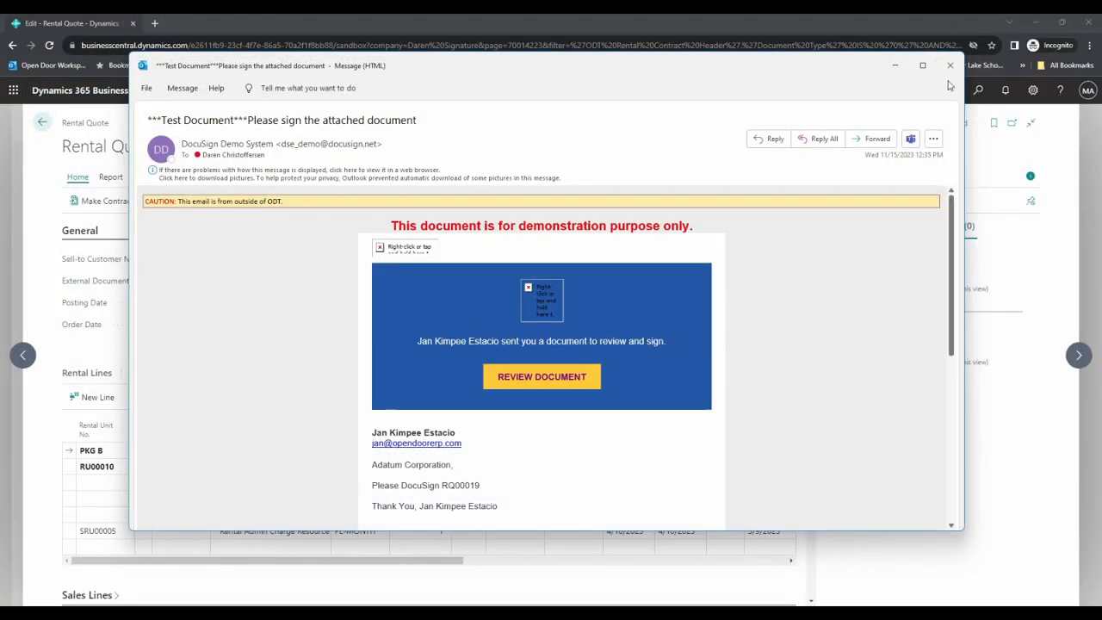
click(949, 66)
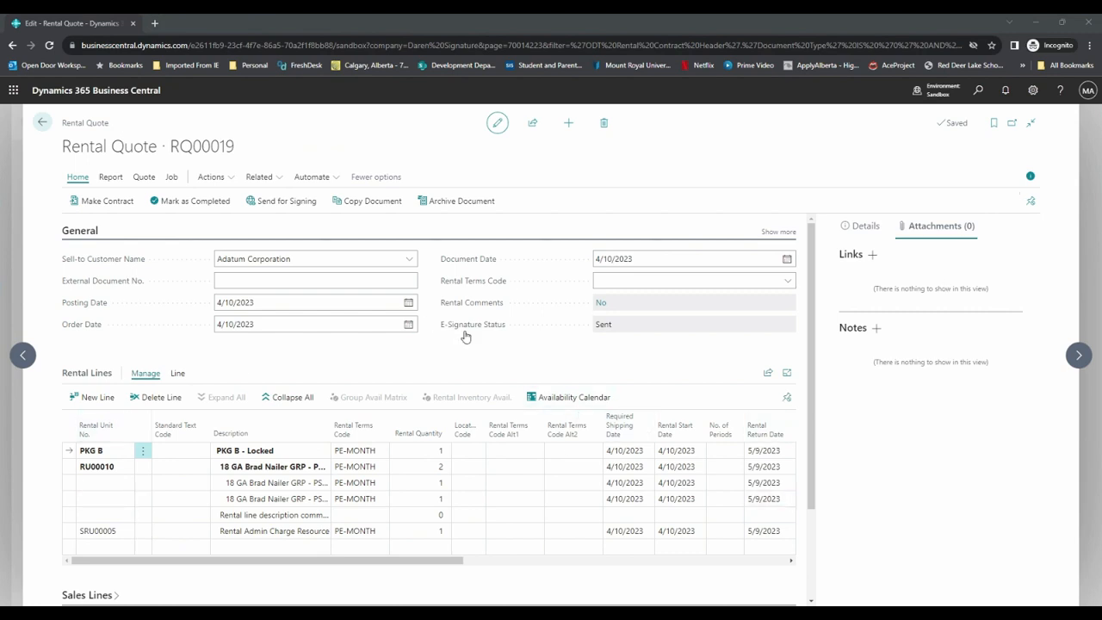
Check the e-signature status of quote RQ00019 and examine the attached RQ00018.pdf on the previous quote
click(600, 327)
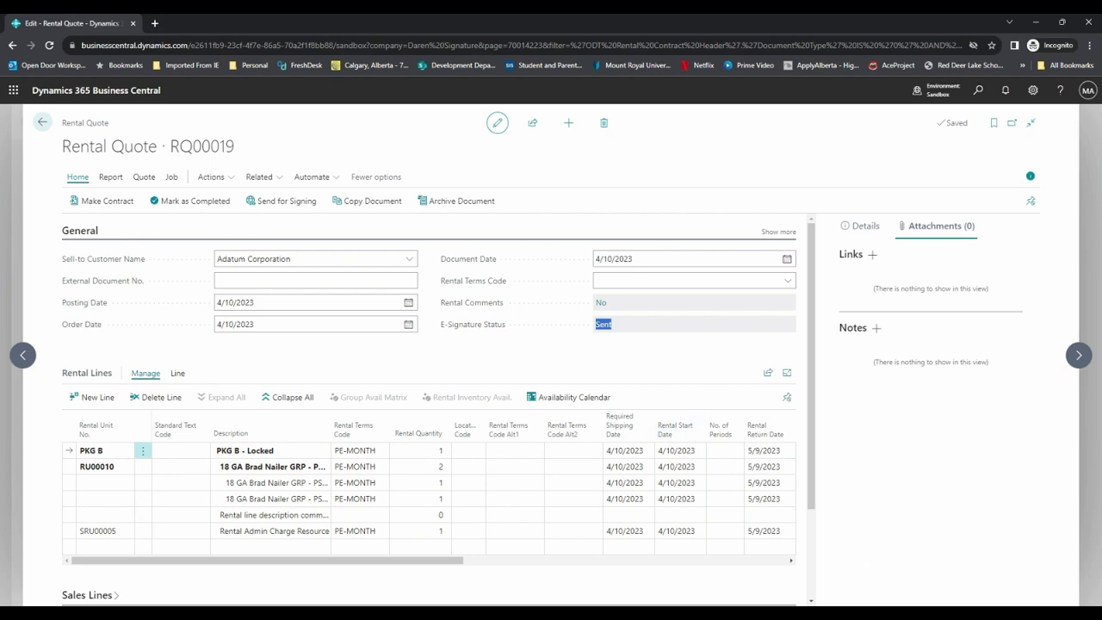
click(23, 354)
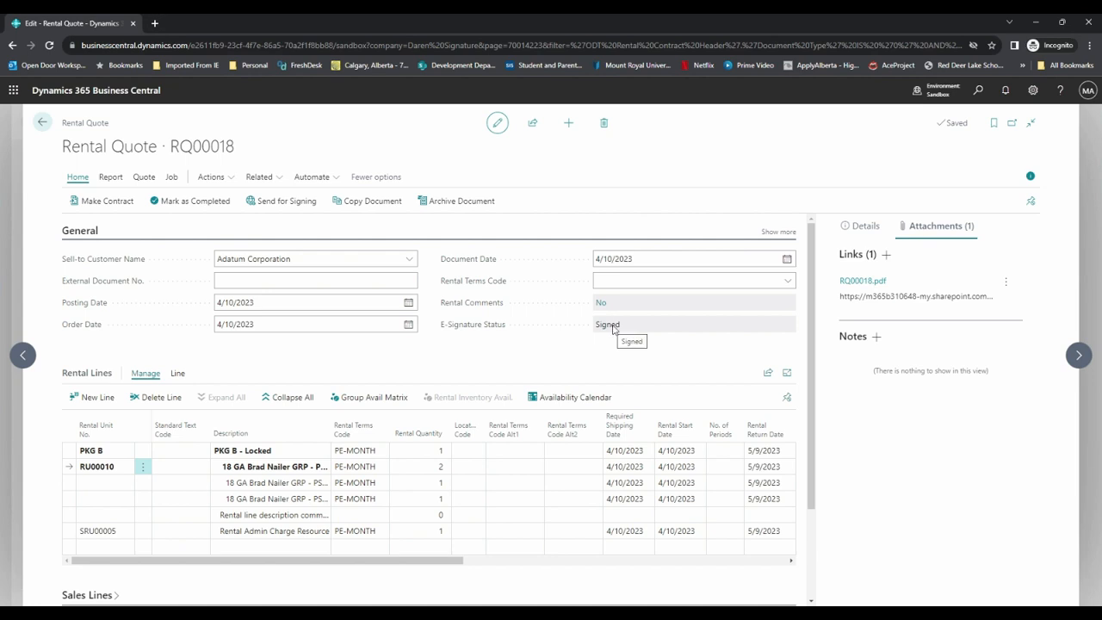
click(860, 282)
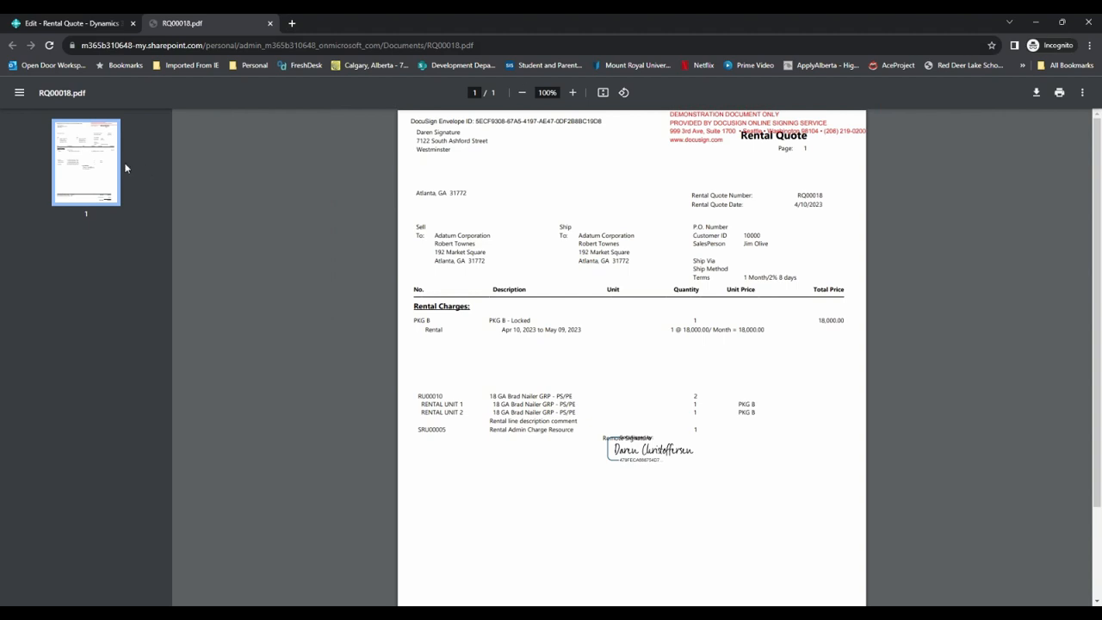
click(269, 23)
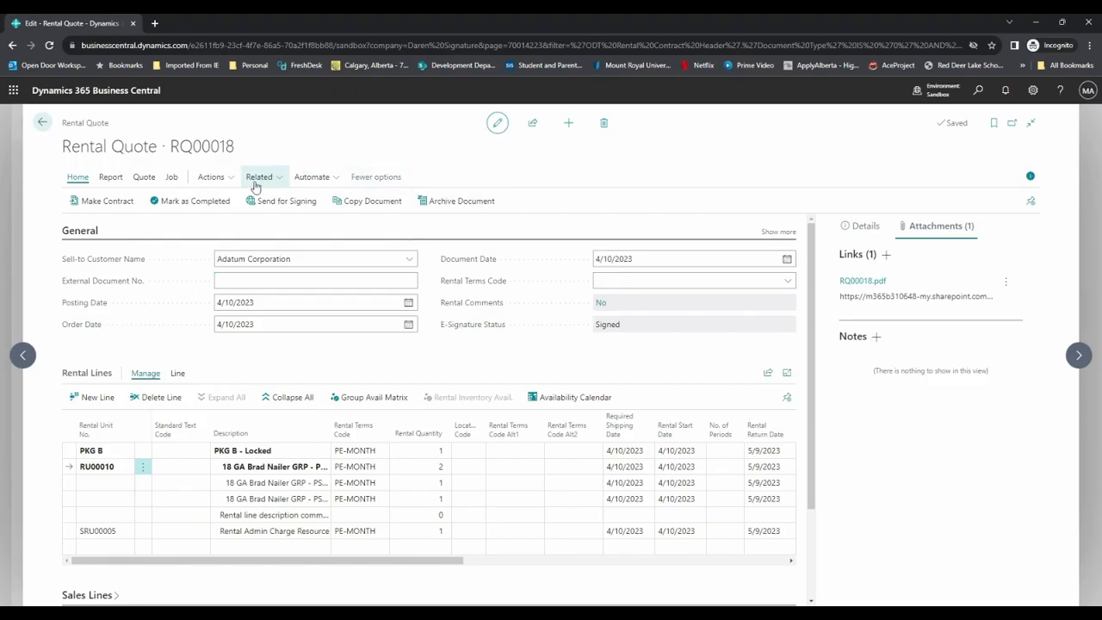
Examine the e-signature log entries related to rental quote RQ00018
click(259, 176)
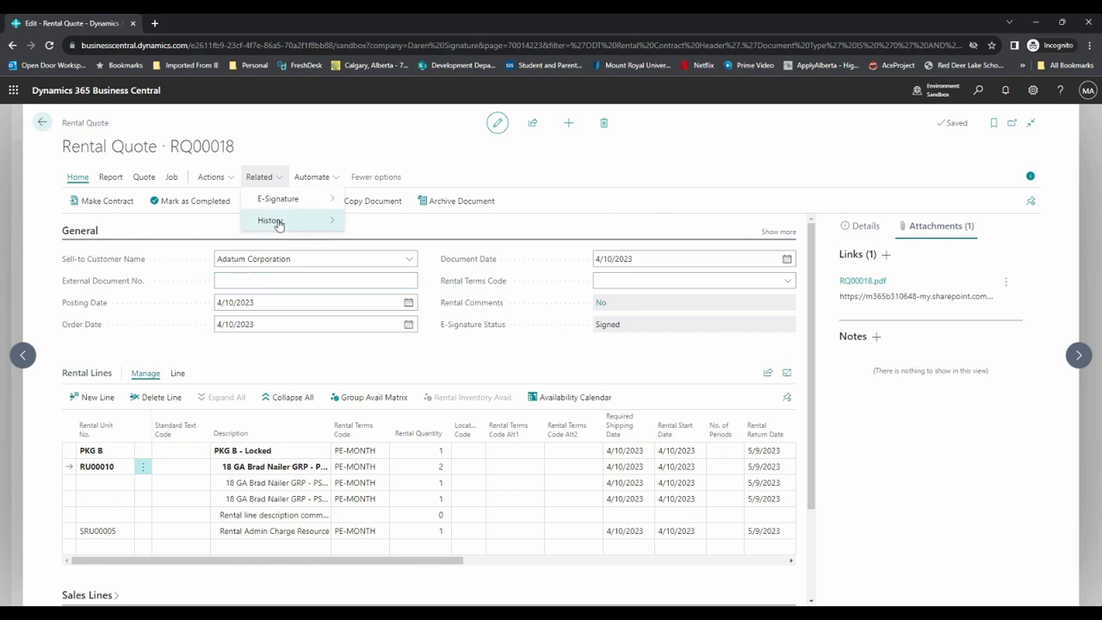
mouse_move(290, 199)
click(401, 202)
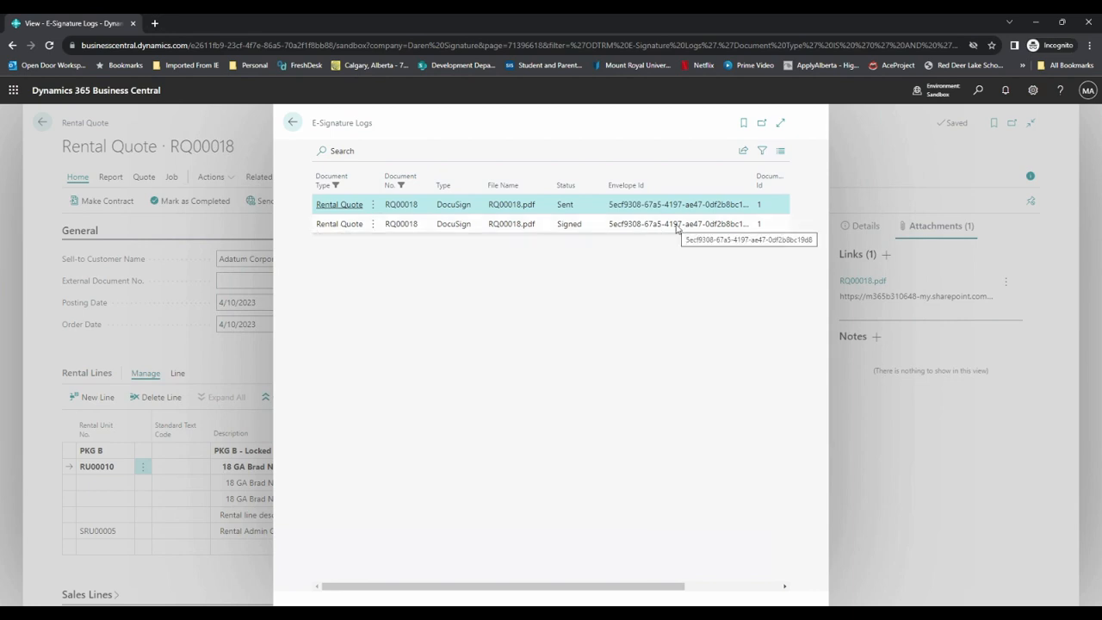
click(291, 123)
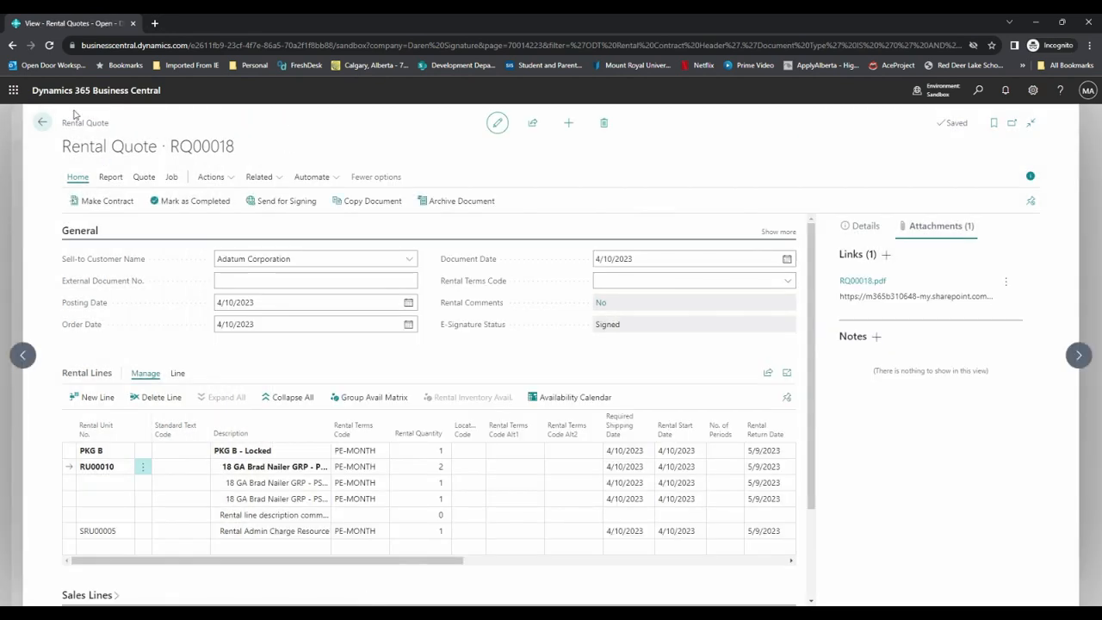
key(alt+Tab)
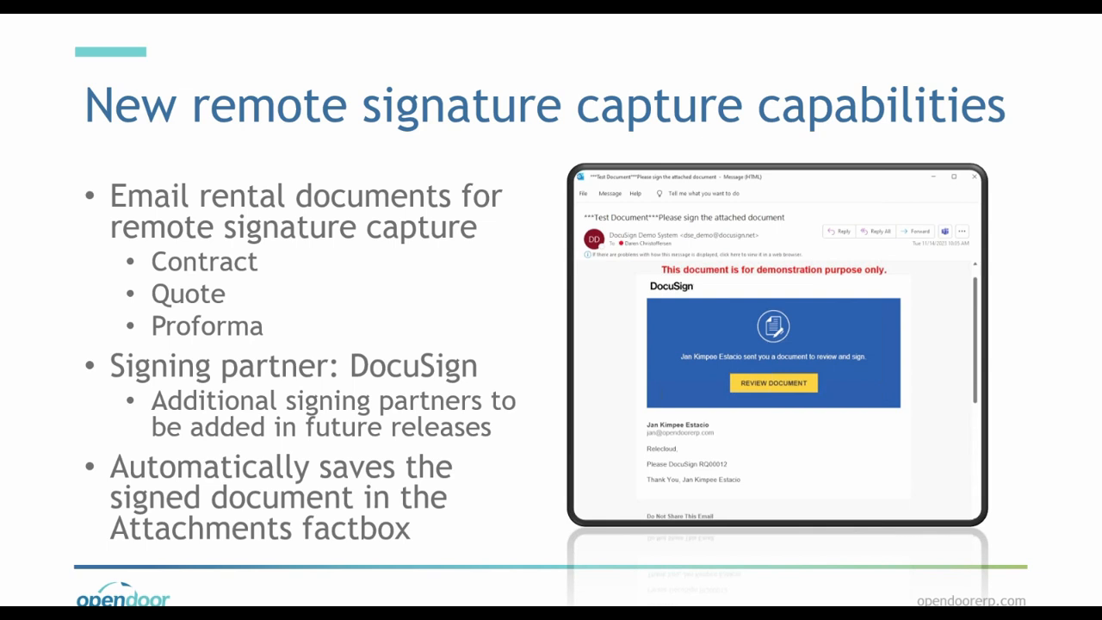
click(1042, 528)
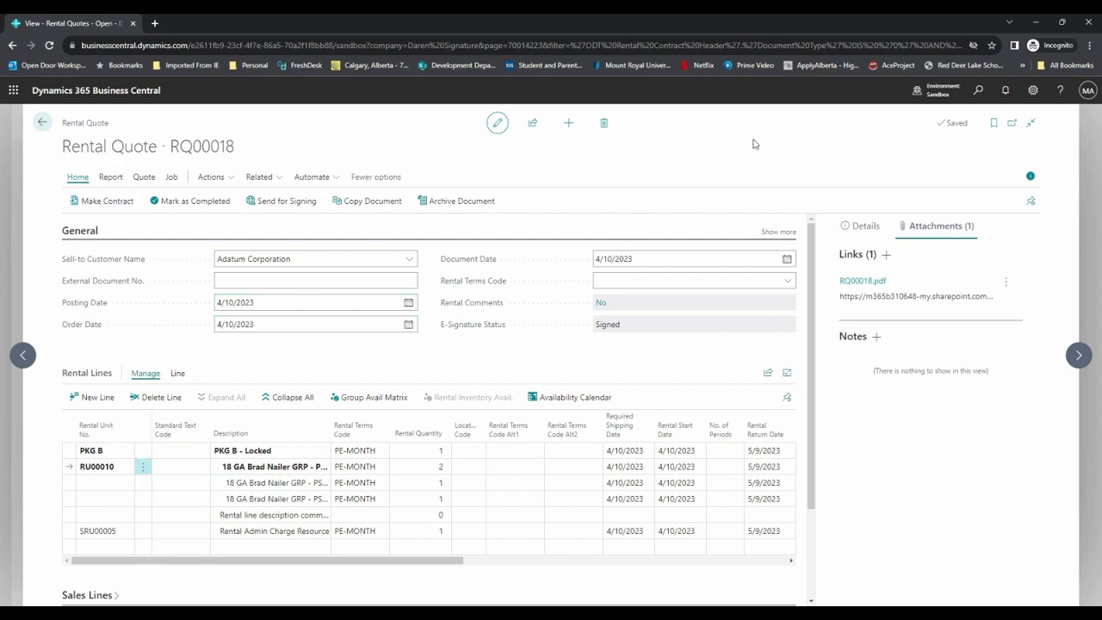
Search for "interac" and open the Interaction Groups page
key(alt+q)
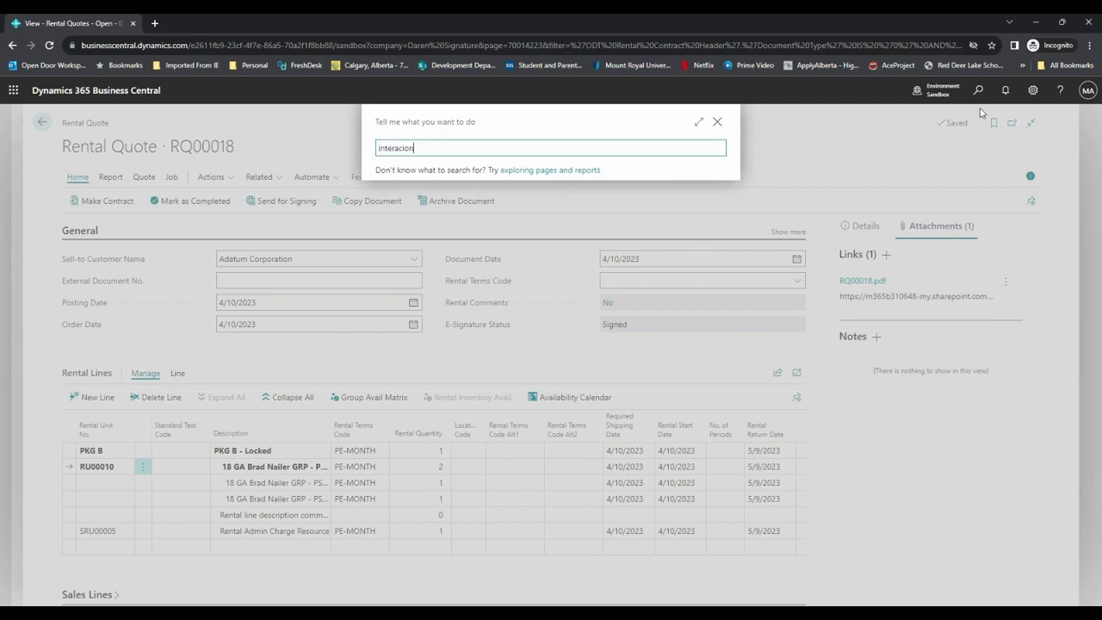
text(interacion)
key(BackSpace)
key(BackSpace)
key(BackSpace)
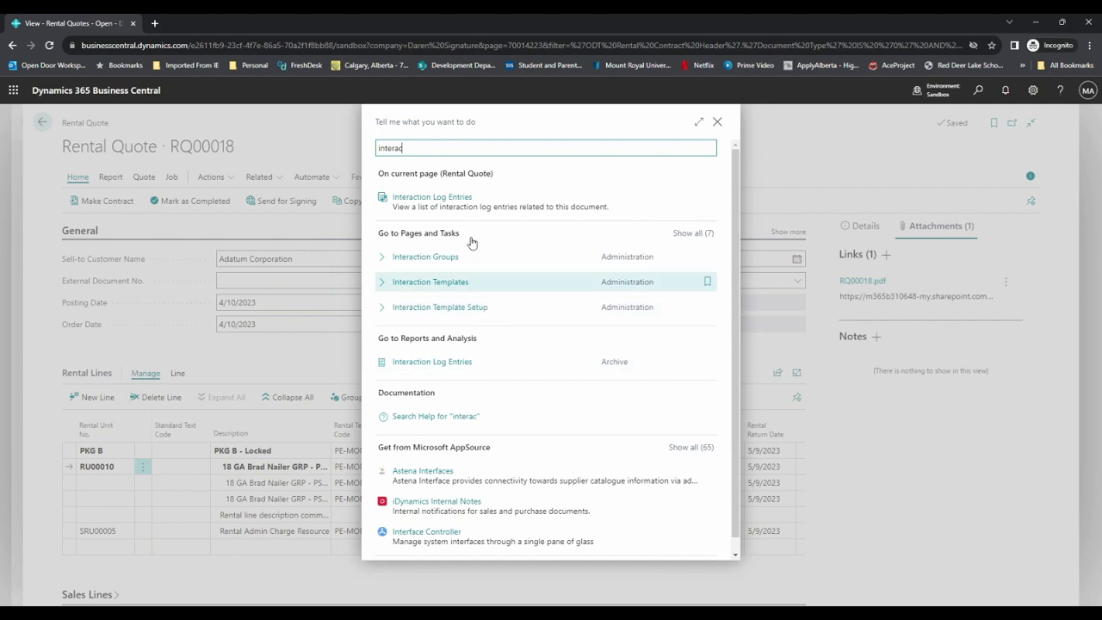
click(439, 258)
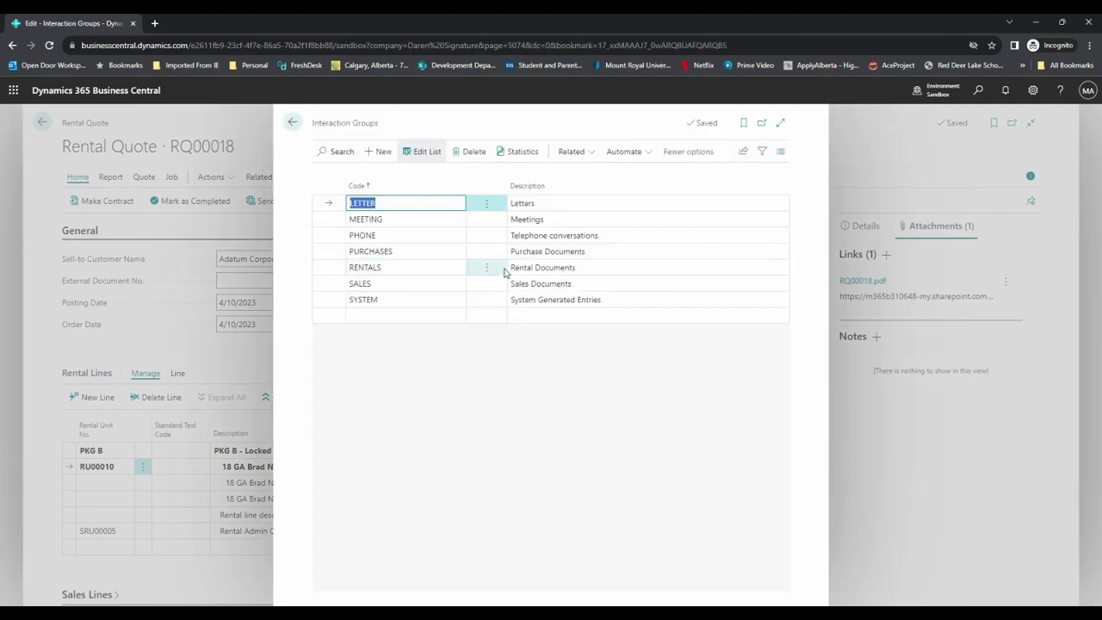
Review the interaction templates belonging to the RENTALS interaction group and return to the rental quote
click(561, 269)
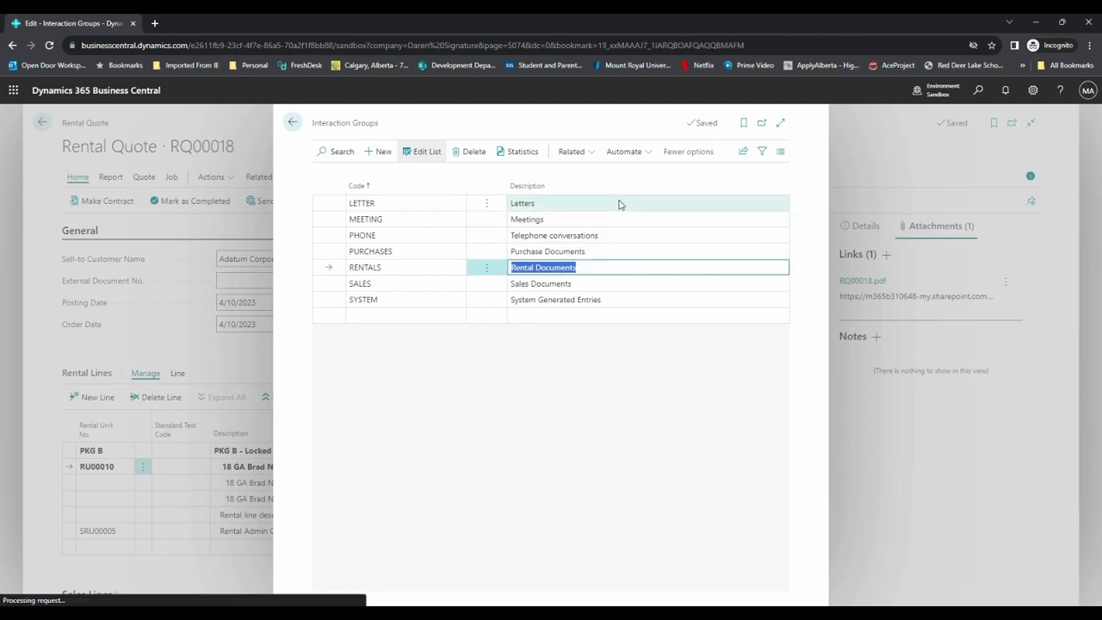
click(573, 152)
mouse_move(561, 173)
click(663, 196)
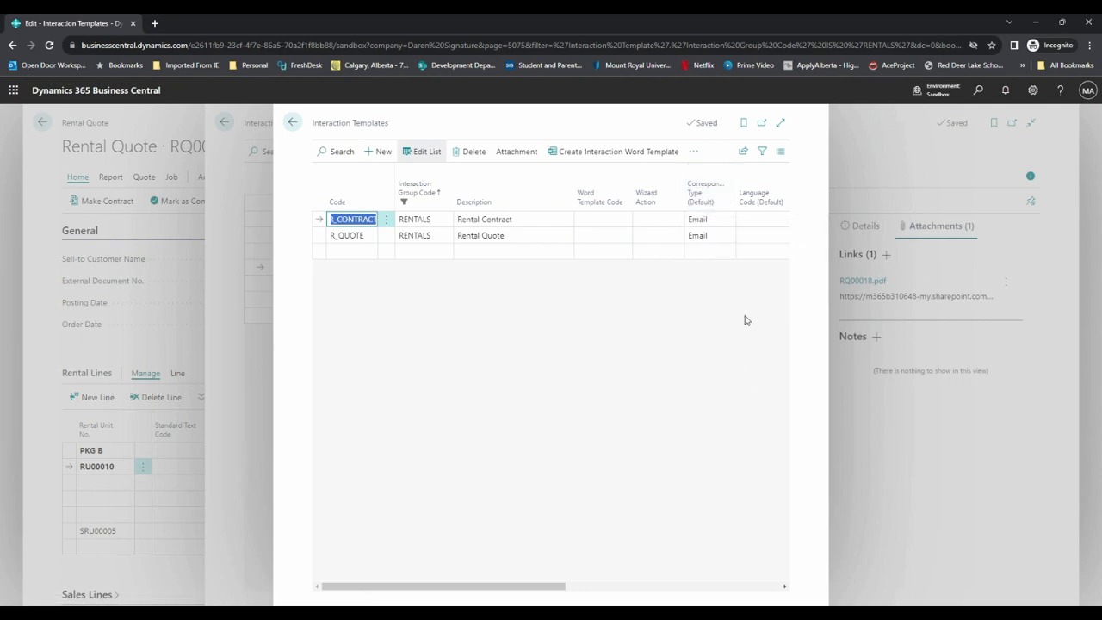
click(291, 125)
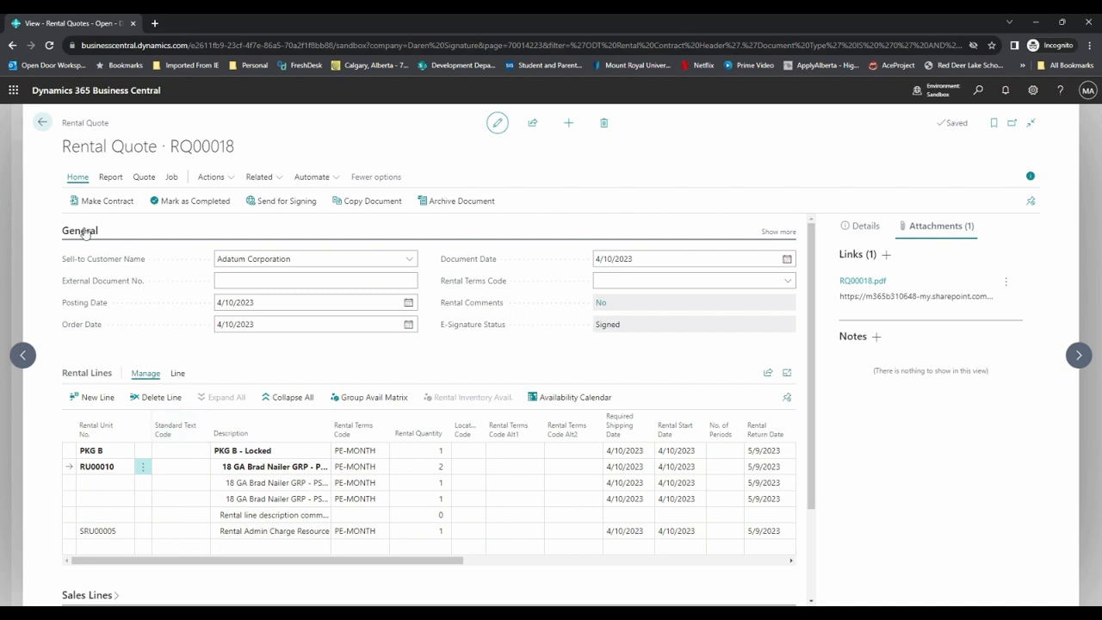
Preview the printed report of rental quote RQ00018, keeping Log Interaction enabled
click(111, 177)
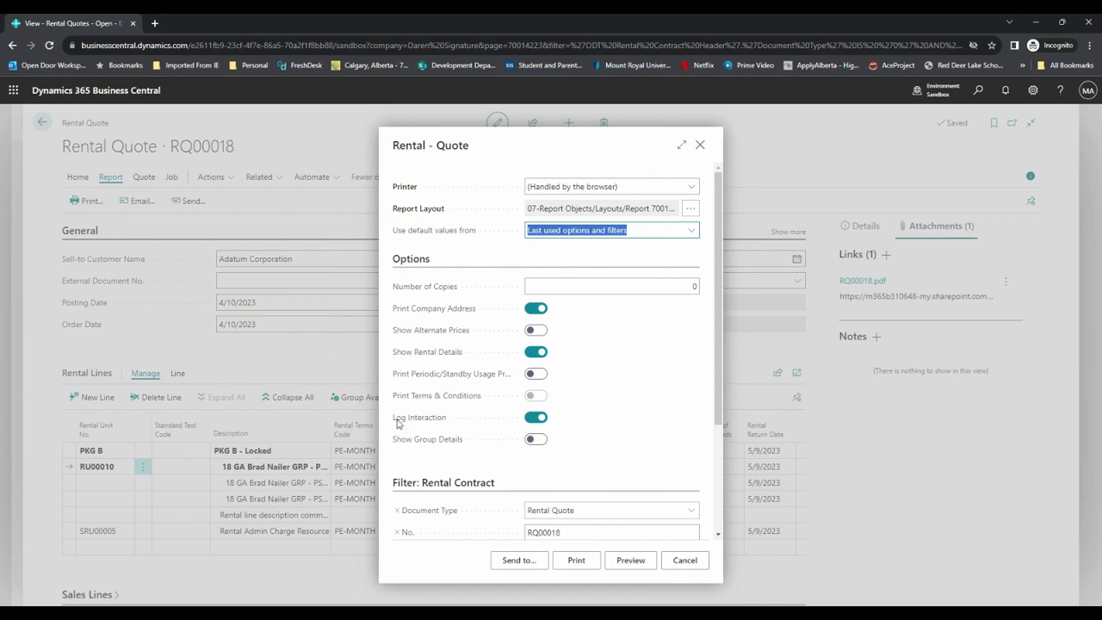
mouse_move(429, 421)
click(632, 560)
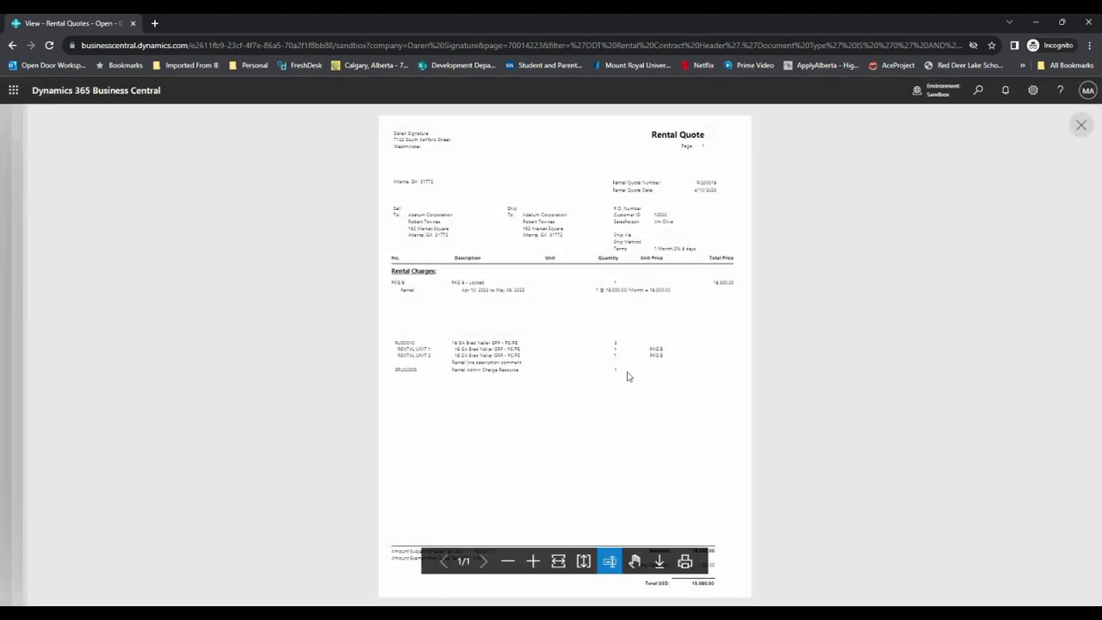
Close the report preview, check the interaction log entries of rental quote RQ00018, and return to the home page
click(1081, 124)
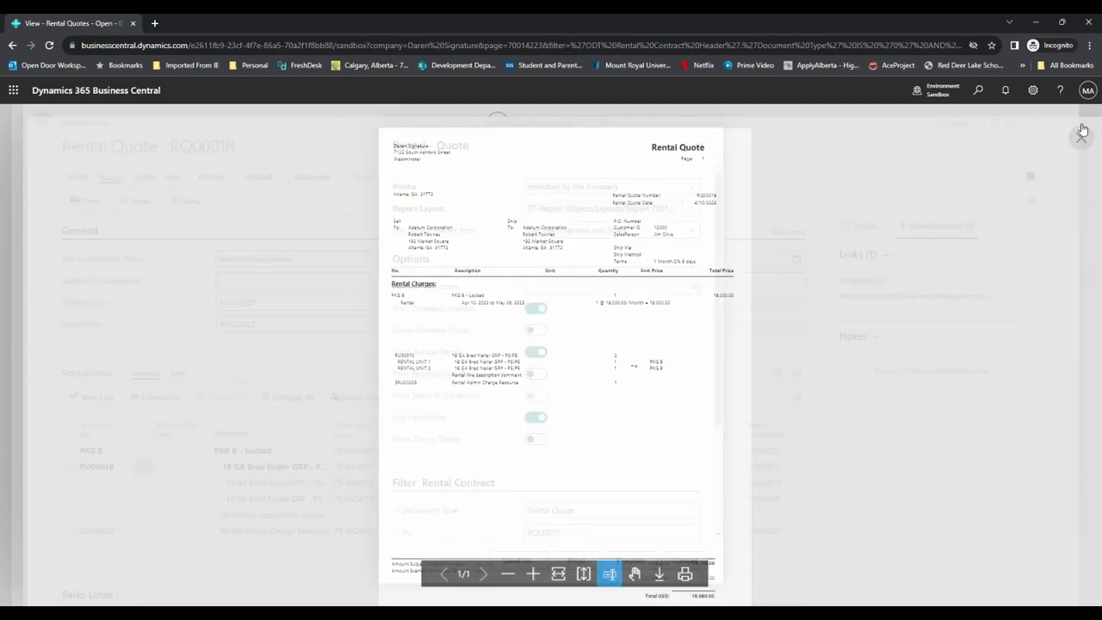
click(699, 147)
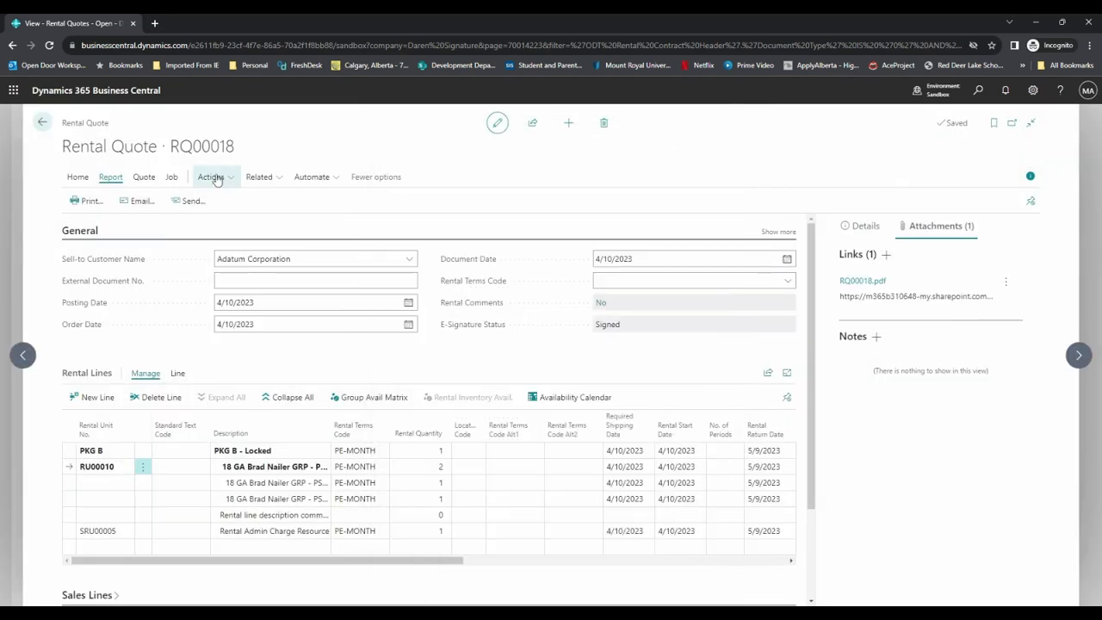
click(255, 178)
mouse_move(272, 221)
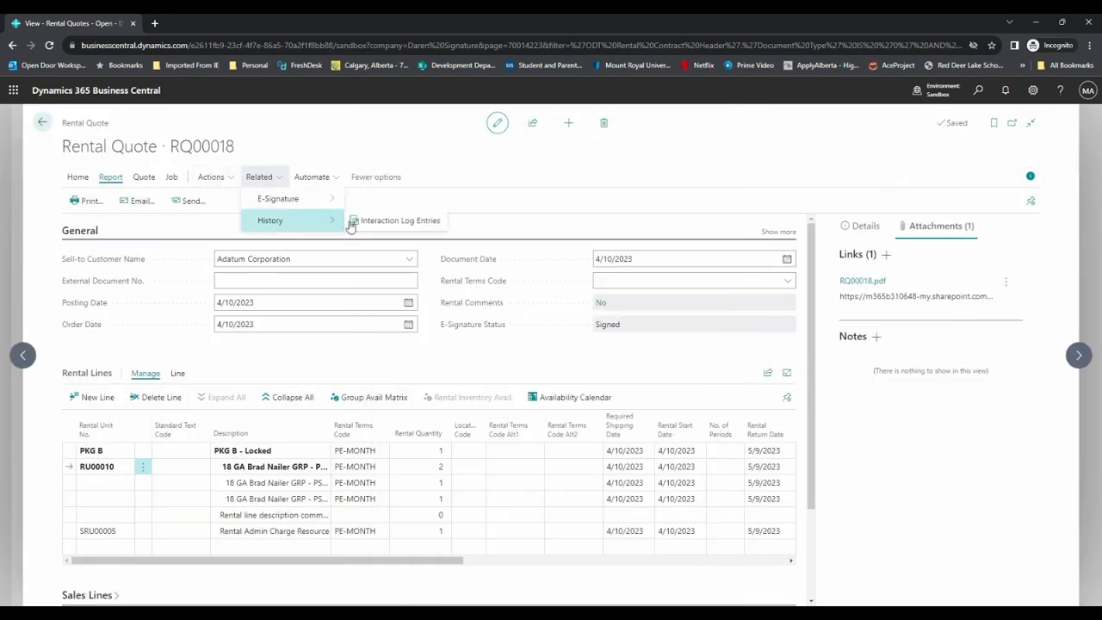
click(401, 220)
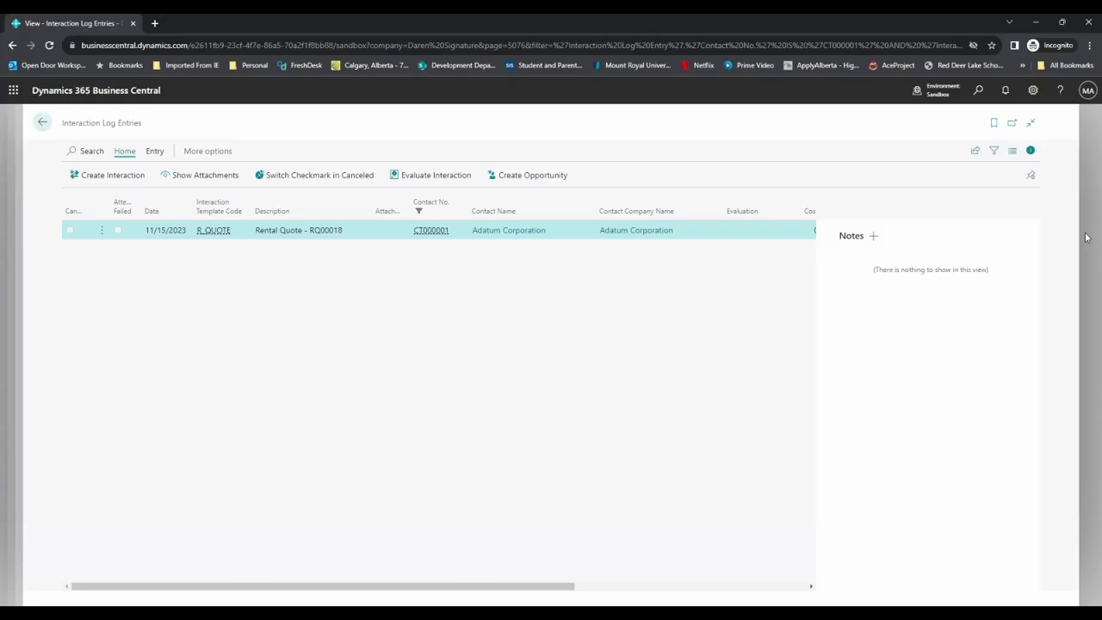
click(43, 123)
click(43, 123)
click(44, 124)
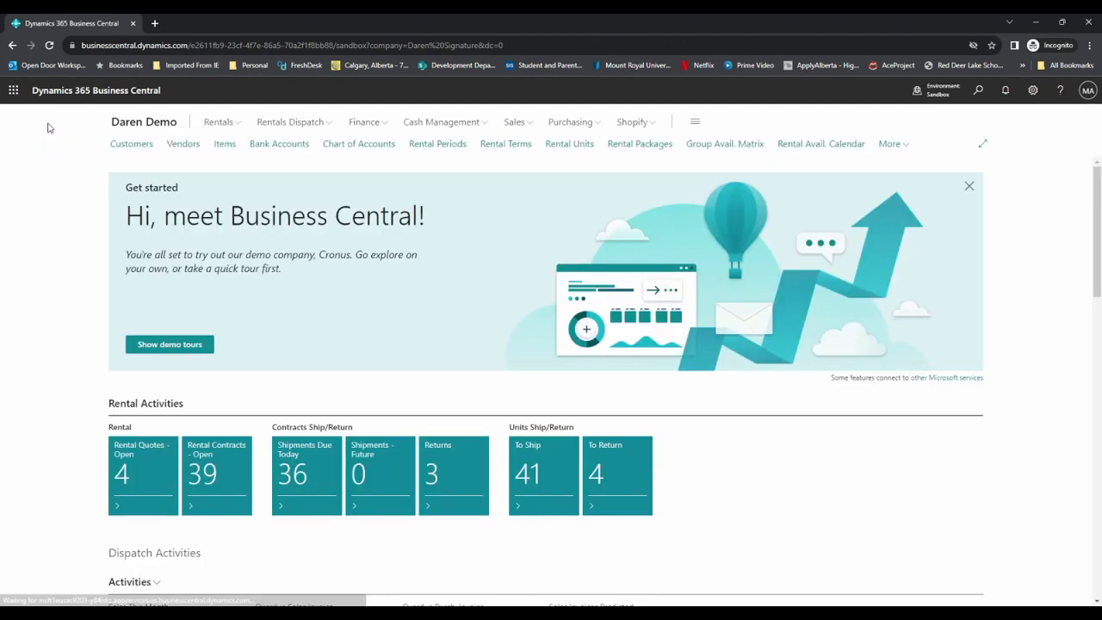
Search for the Payment Services page and review the PayPal Payments Standard setup of the demo sandbox account
click(978, 91)
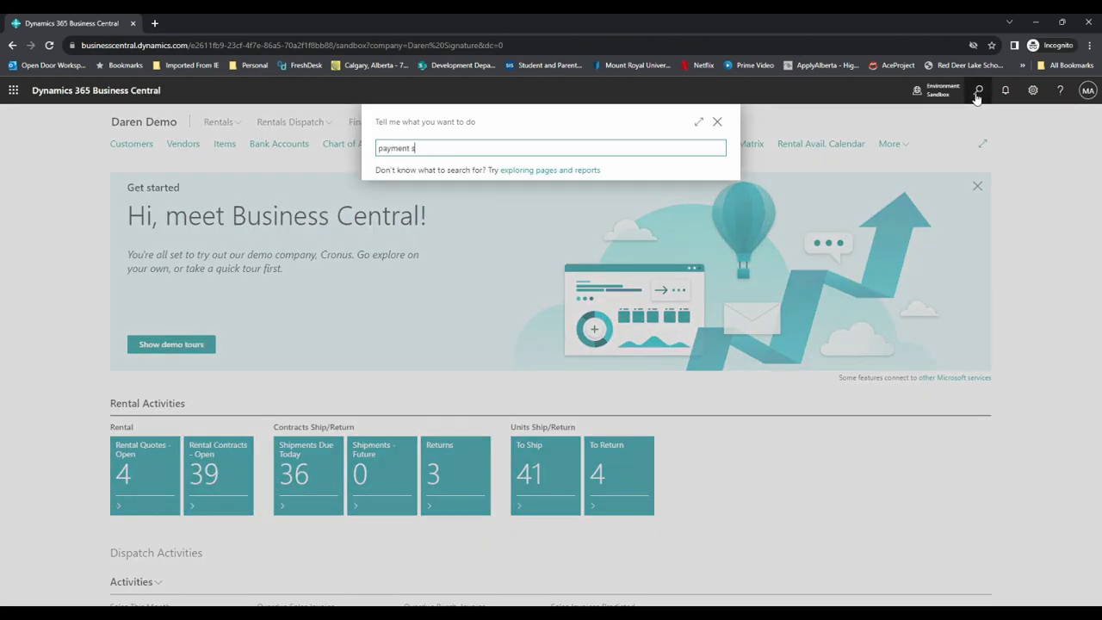
click(423, 194)
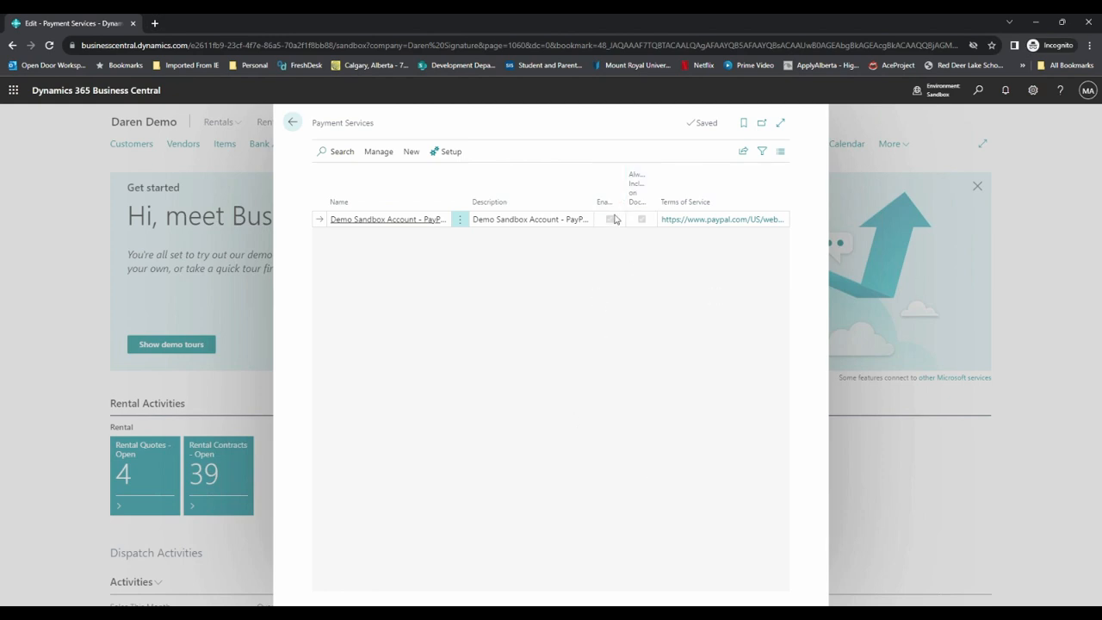
click(446, 152)
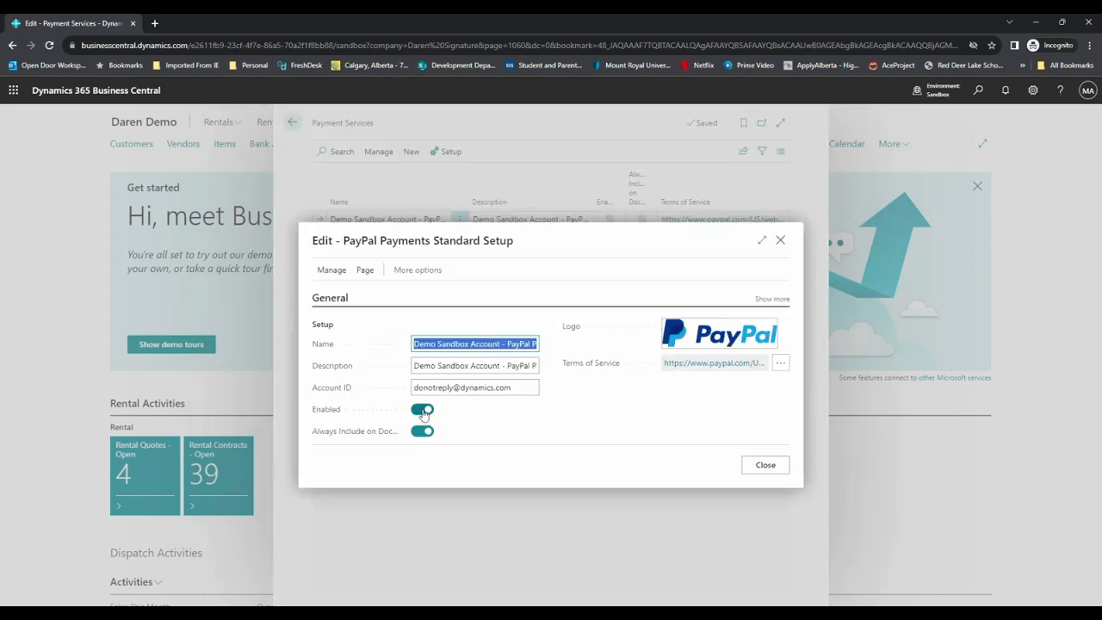
click(781, 242)
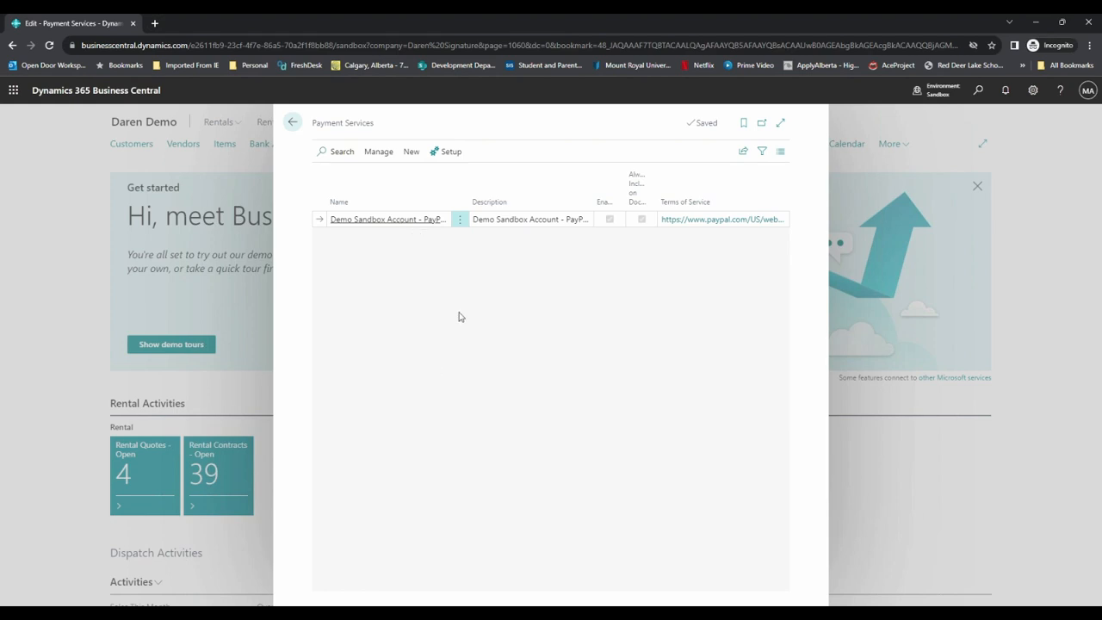
click(292, 122)
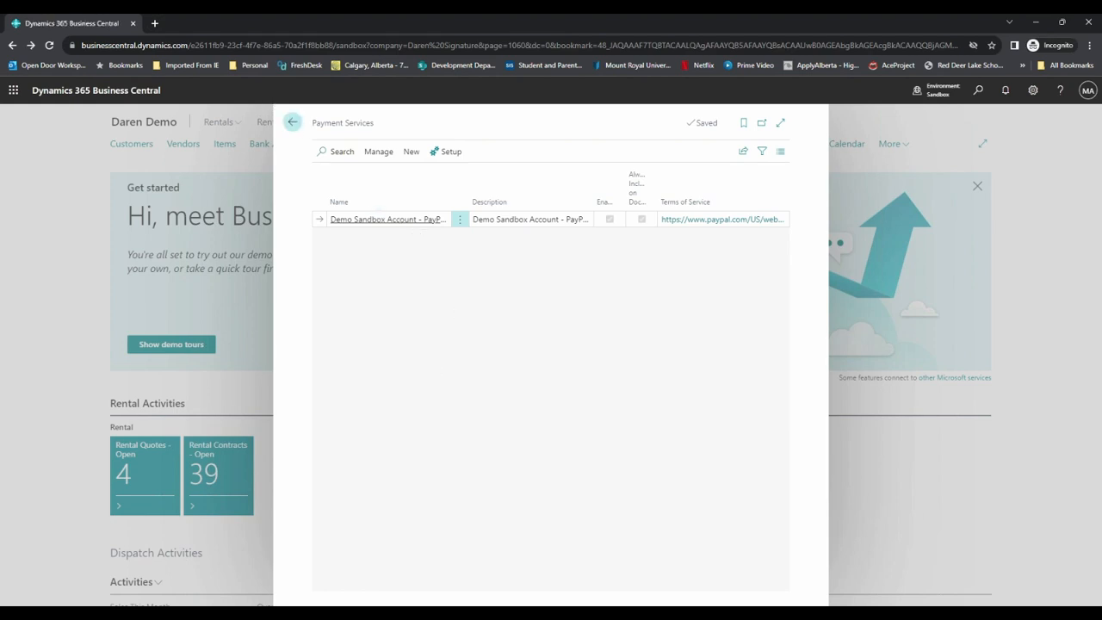
Open rental contract RC00039 from the open rental contracts and bring up its posted sales invoice RI00001
click(213, 473)
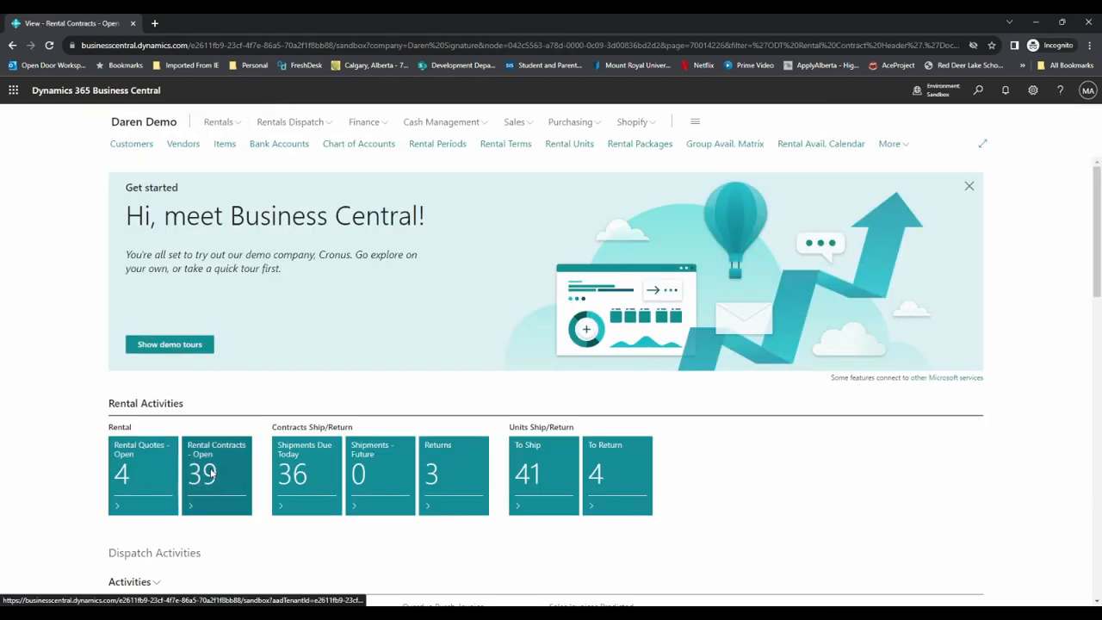
scroll(253, 267, down, 5)
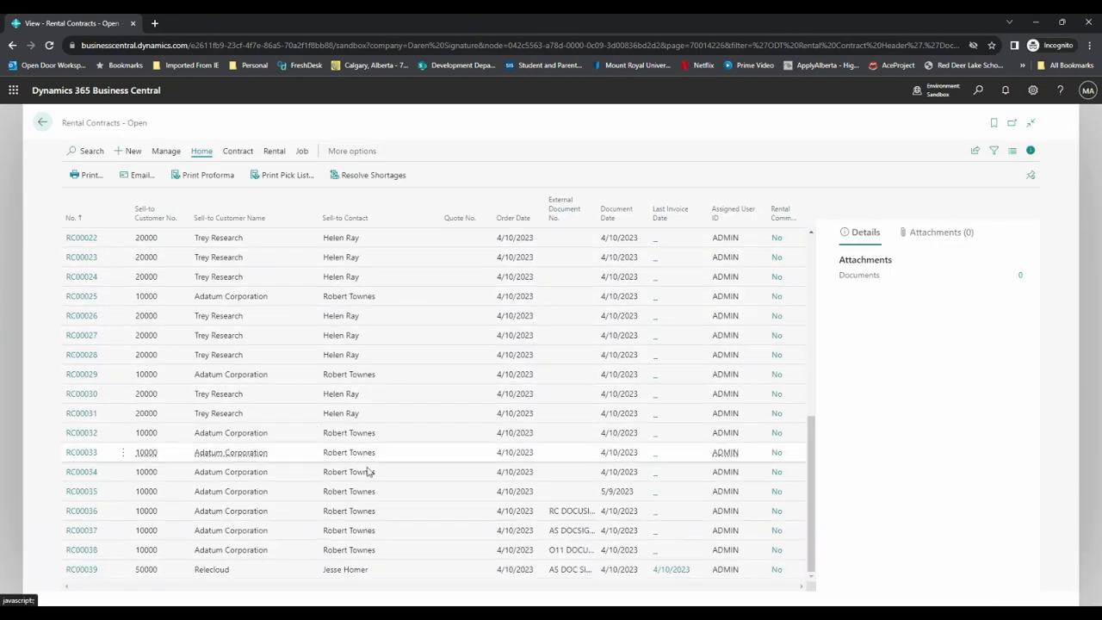
click(81, 569)
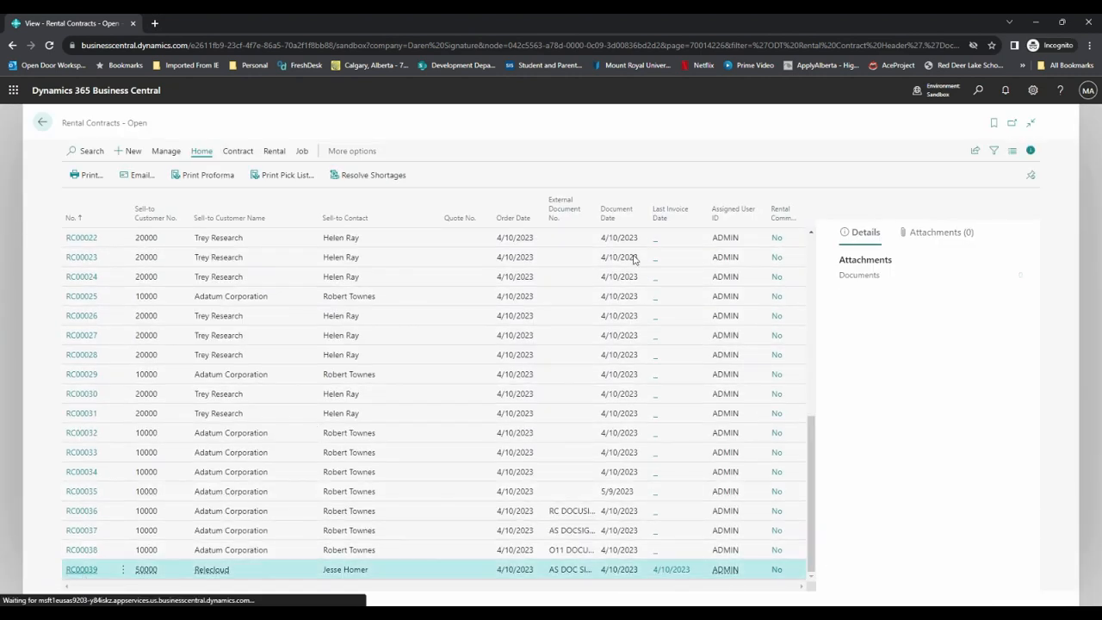
click(634, 258)
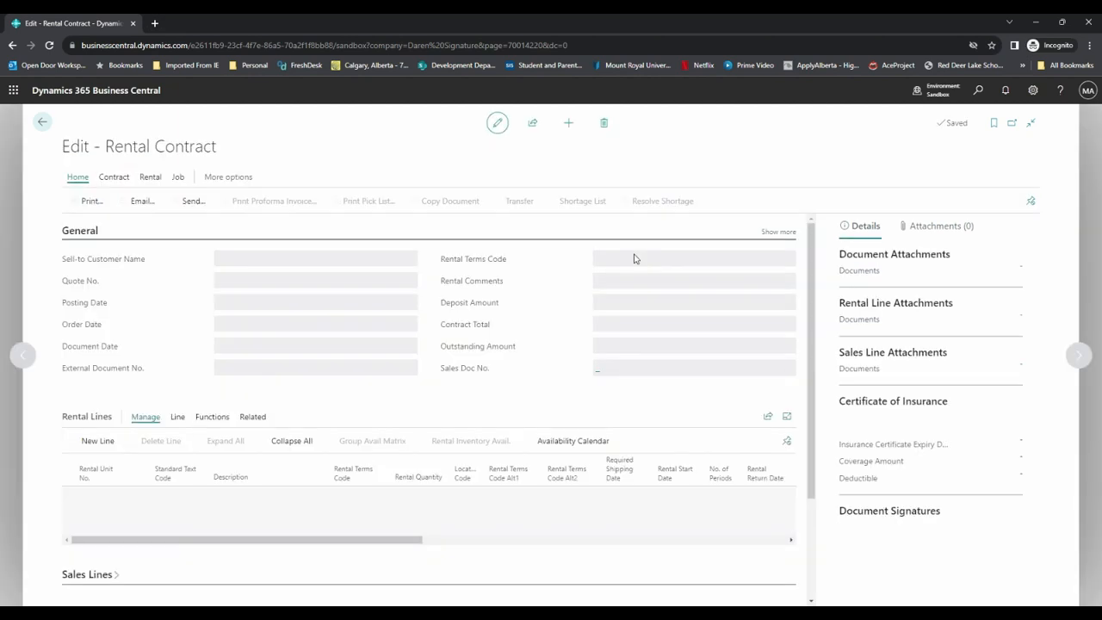
click(150, 176)
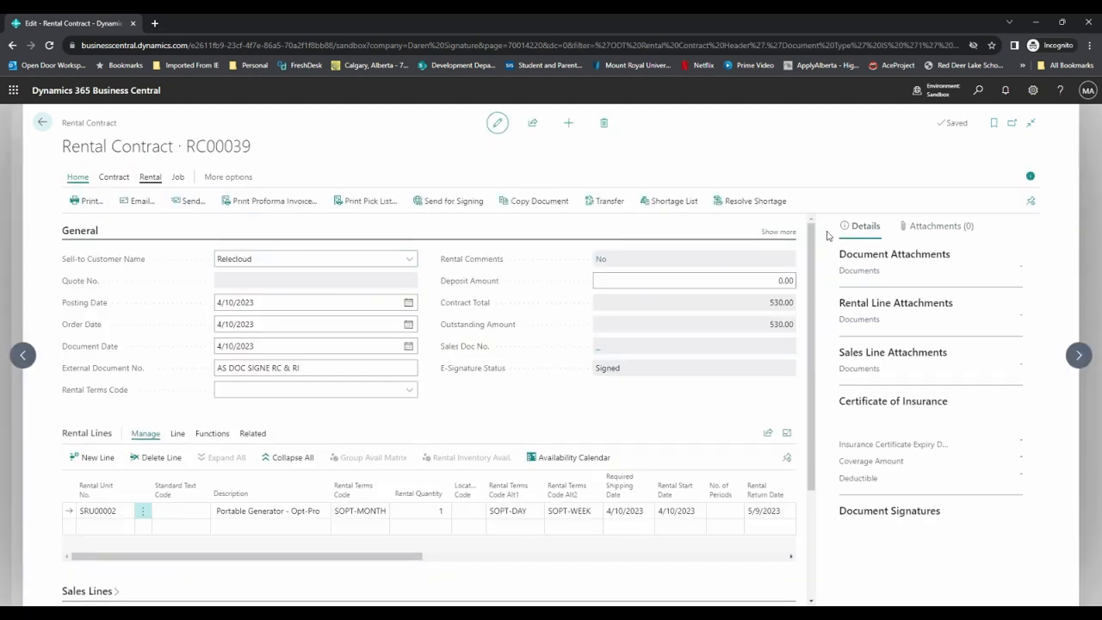
click(661, 205)
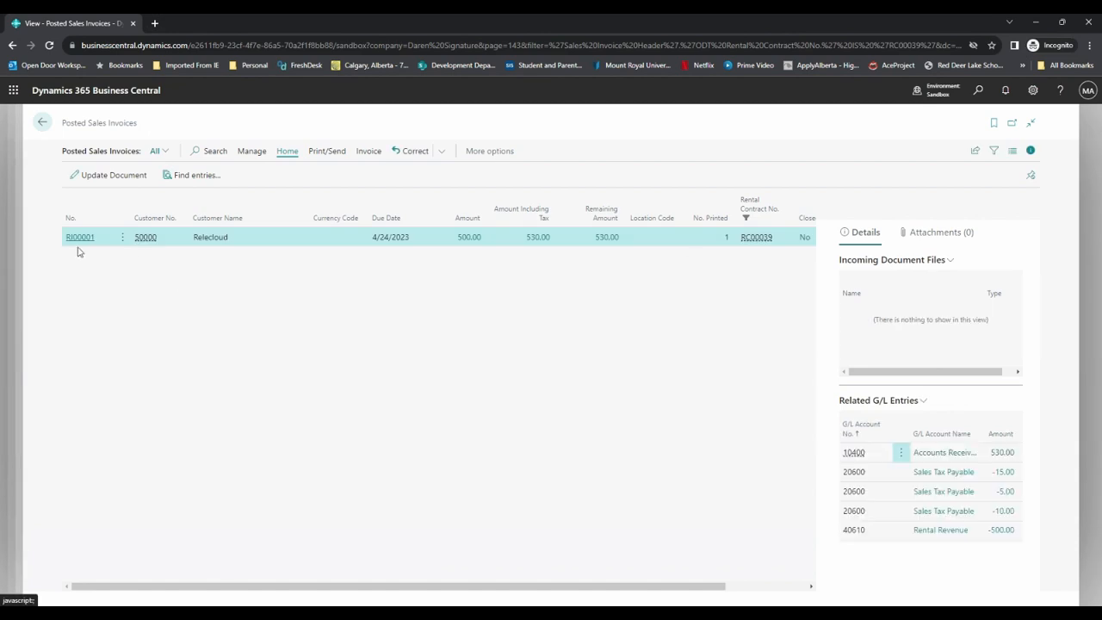
click(82, 238)
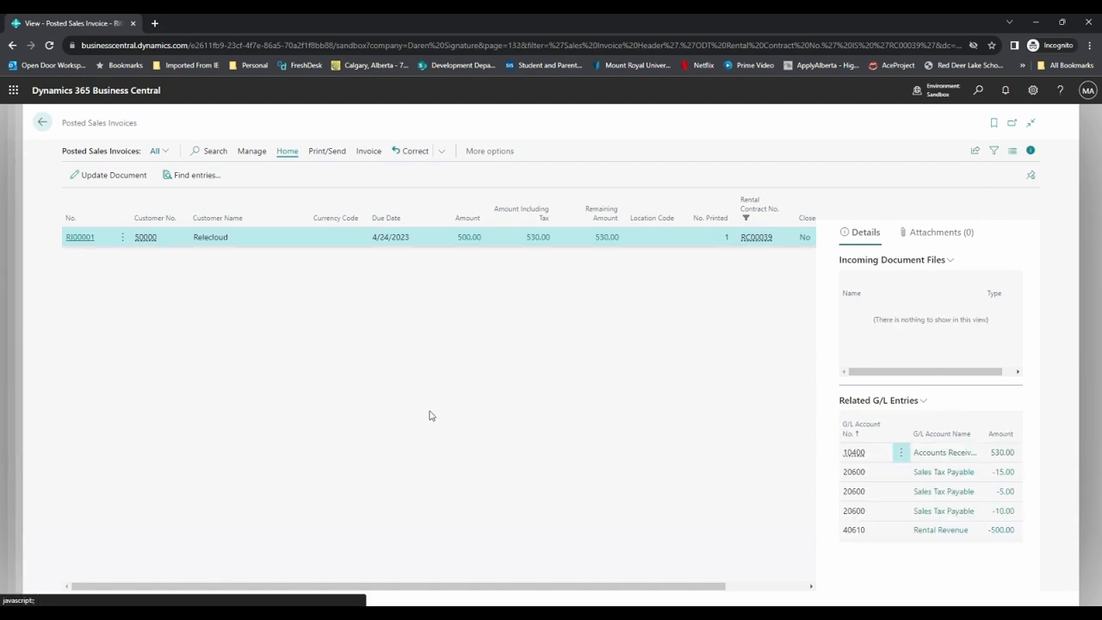
Review the payment service selection in the invoice details of RI00001, keeping Demo Sandbox Account - PayPal Payments Standard available
scroll(418, 413, down, 5)
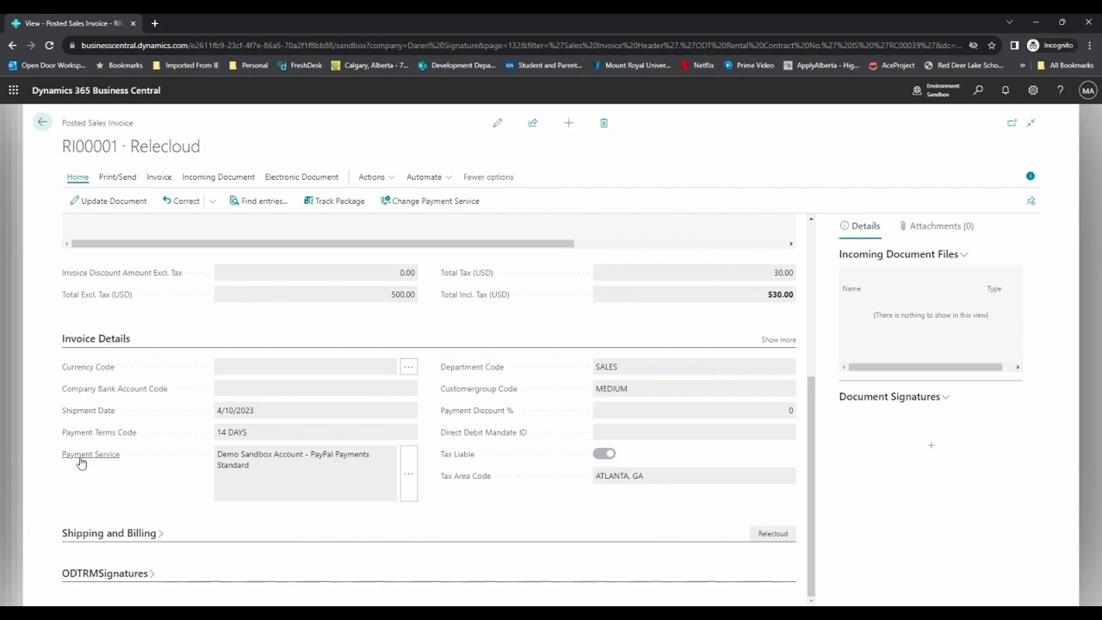
mouse_move(90, 463)
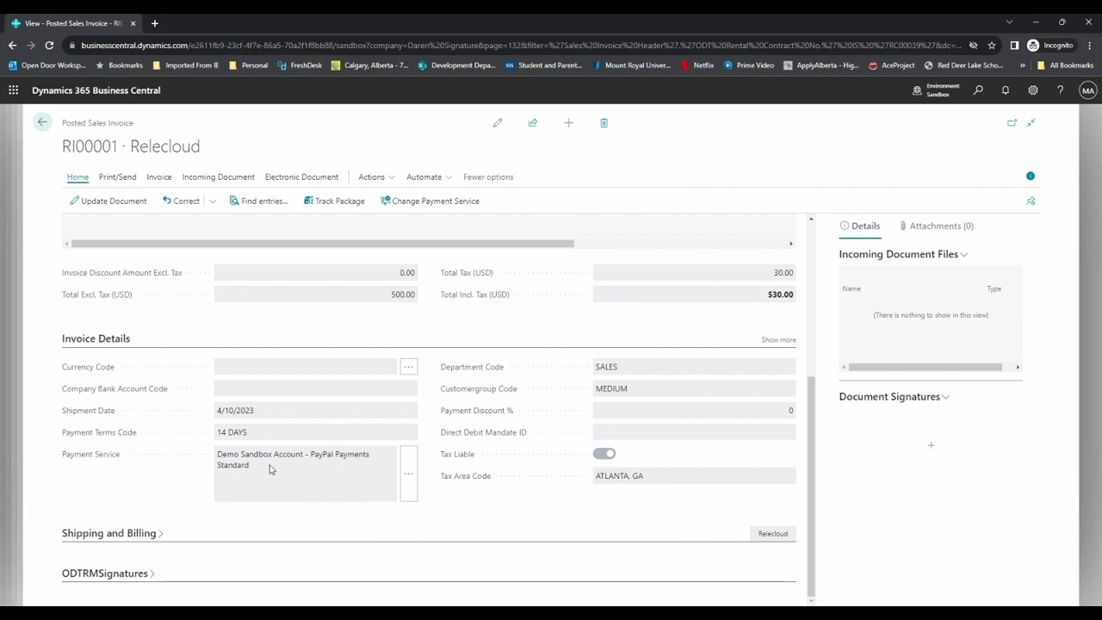
click(410, 475)
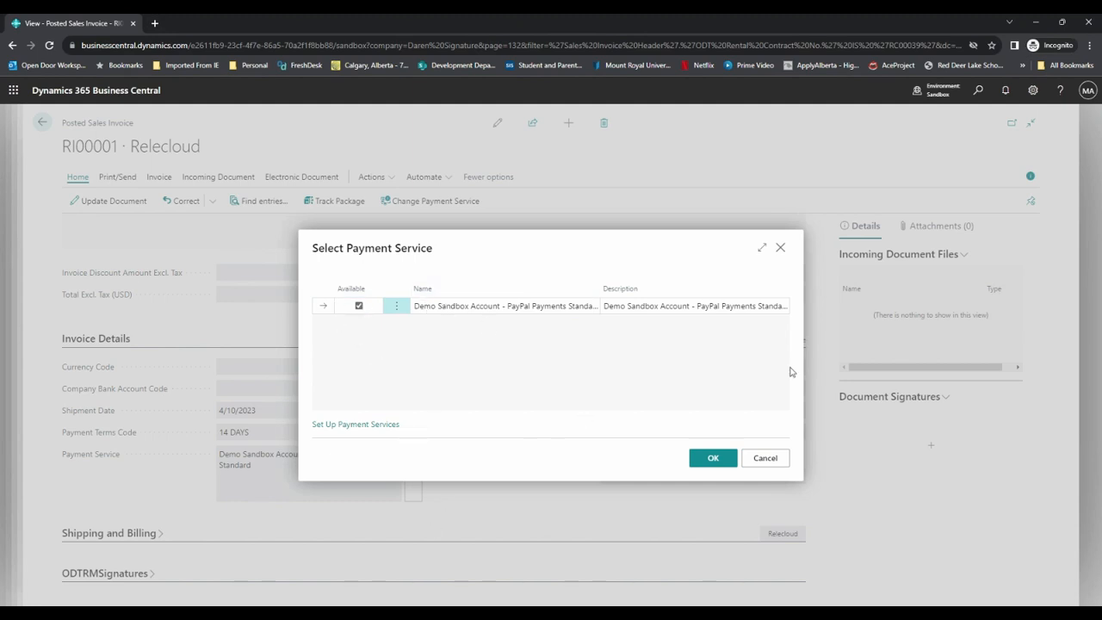
click(716, 459)
click(651, 387)
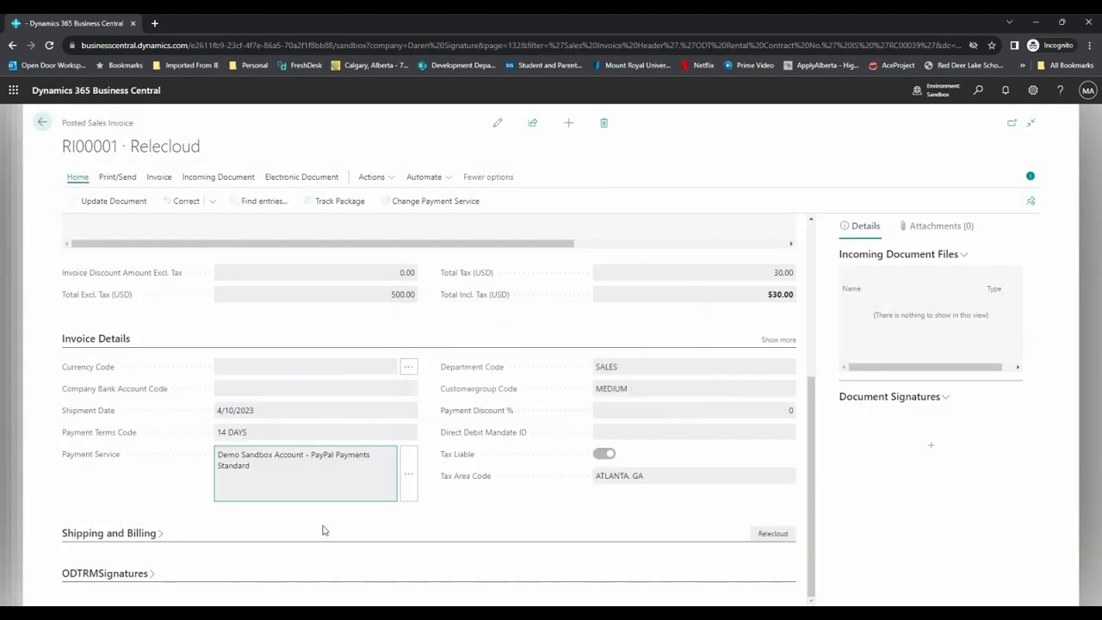
Preview the printed rental invoice RI00001, examine its PayPal payment link at an enlarged view, and return to the open rental contracts
click(118, 178)
click(373, 177)
click(391, 199)
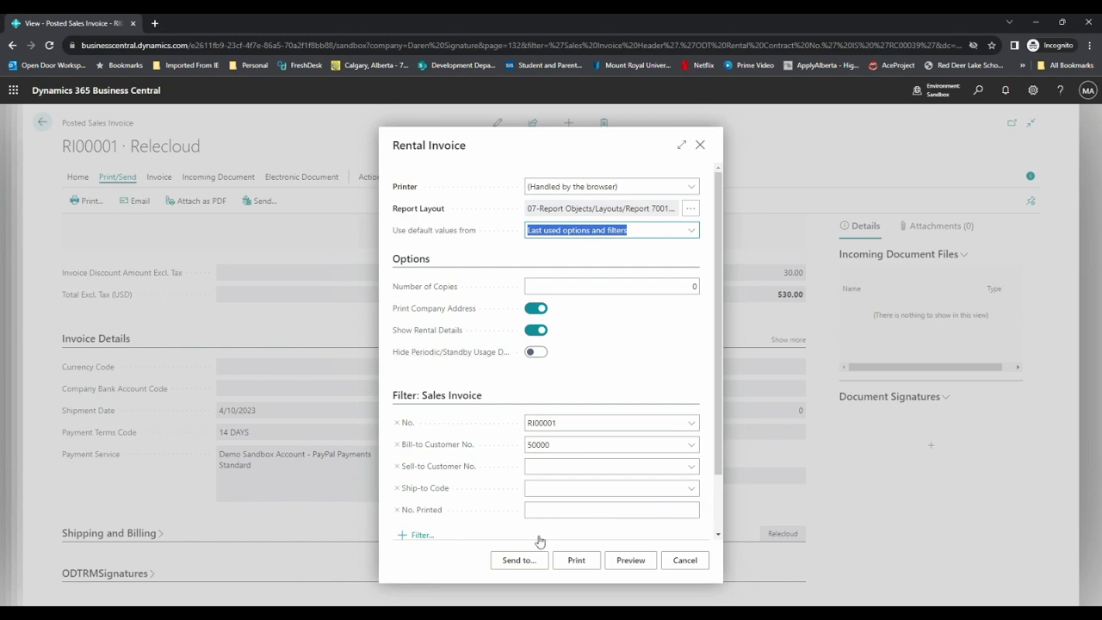
click(634, 561)
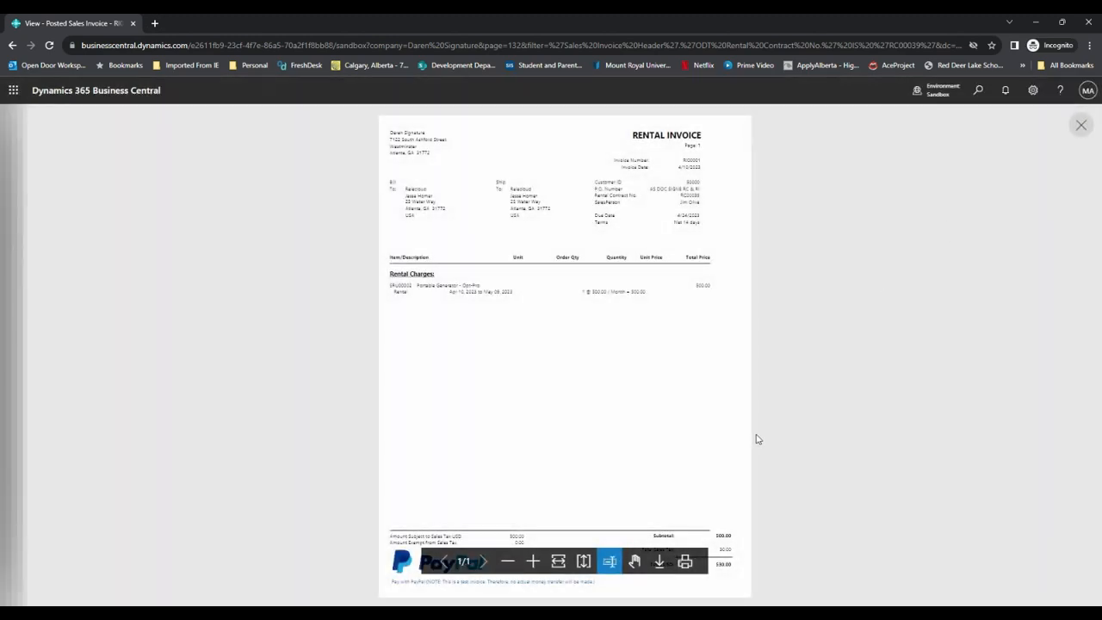
click(533, 561)
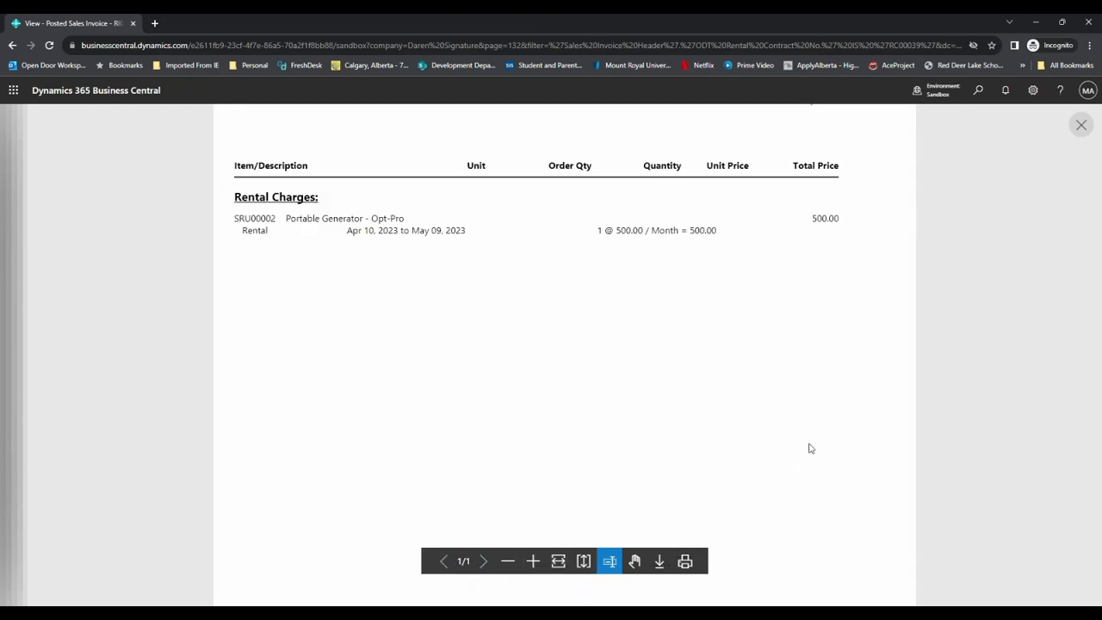
scroll(804, 451, down, 5)
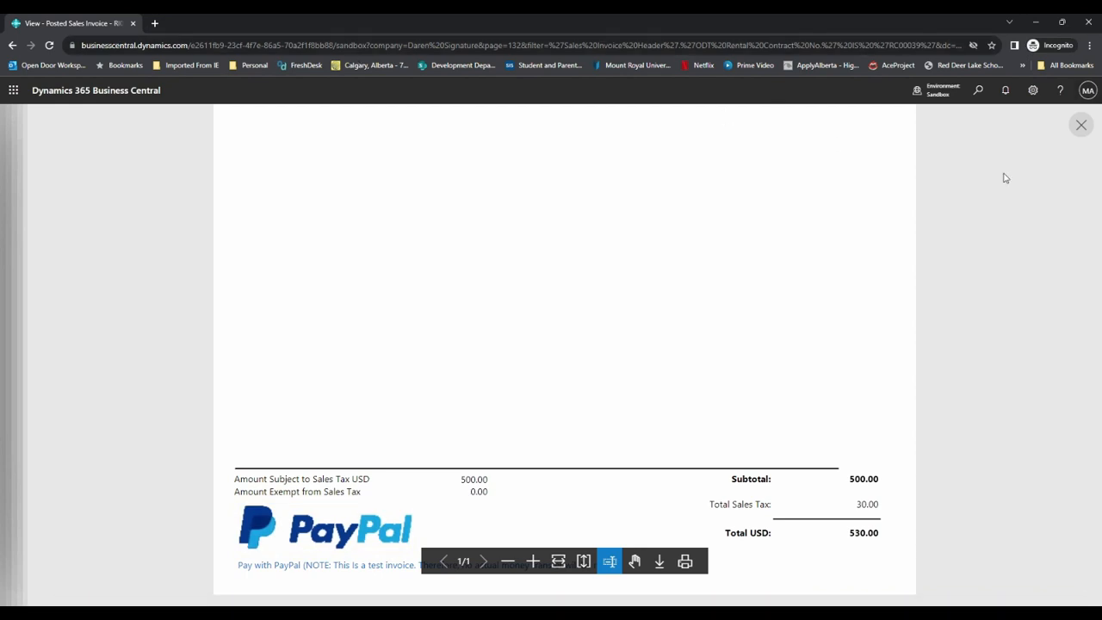
click(1081, 125)
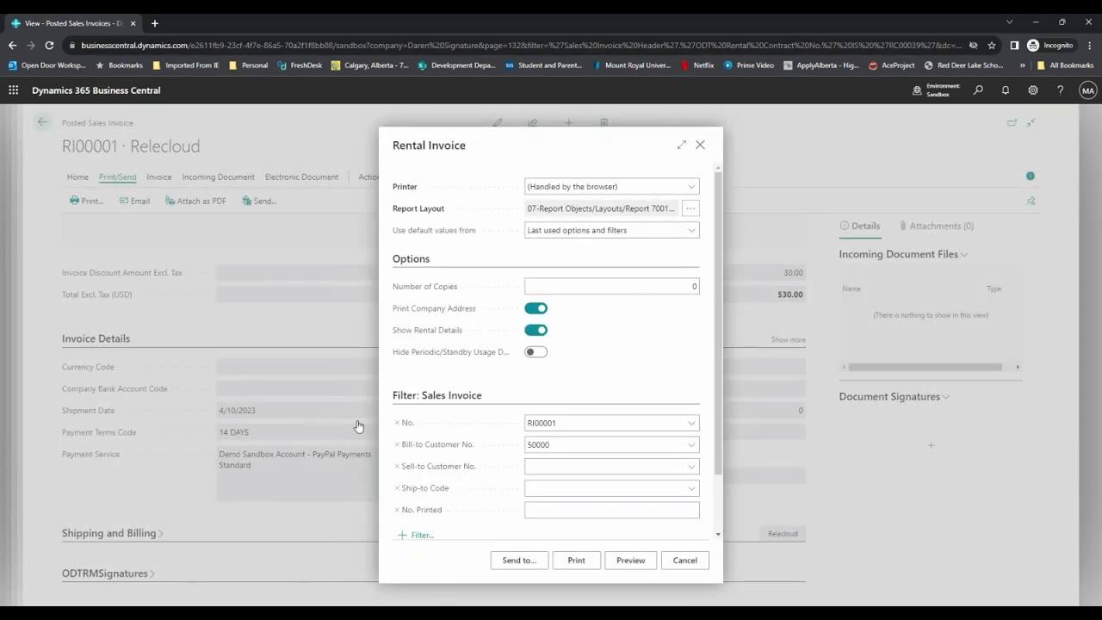
click(699, 144)
click(43, 123)
click(43, 124)
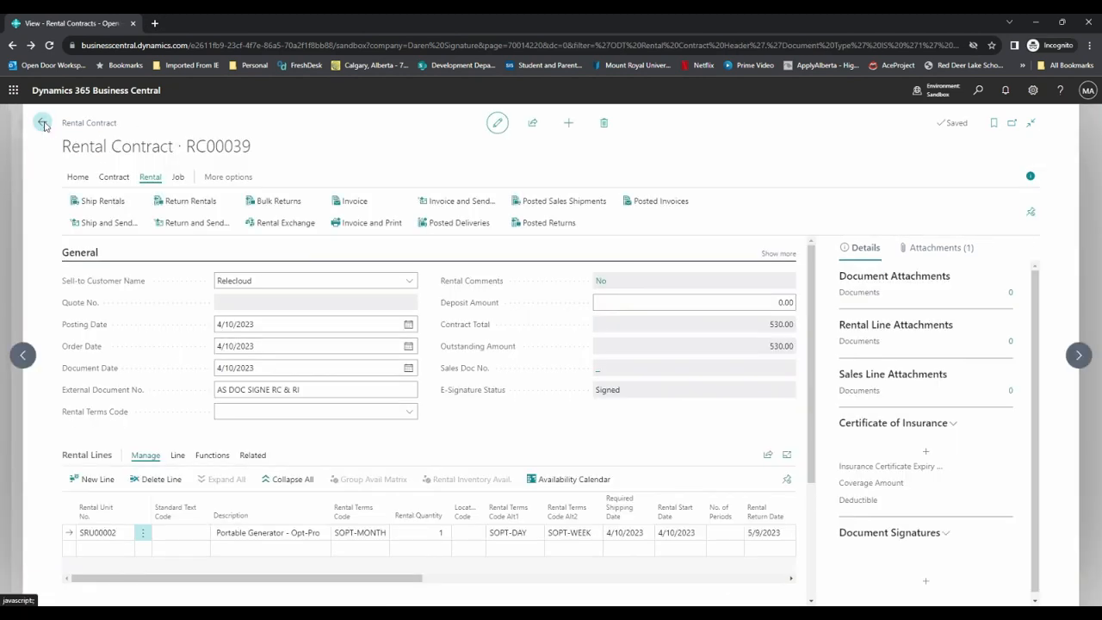
click(42, 123)
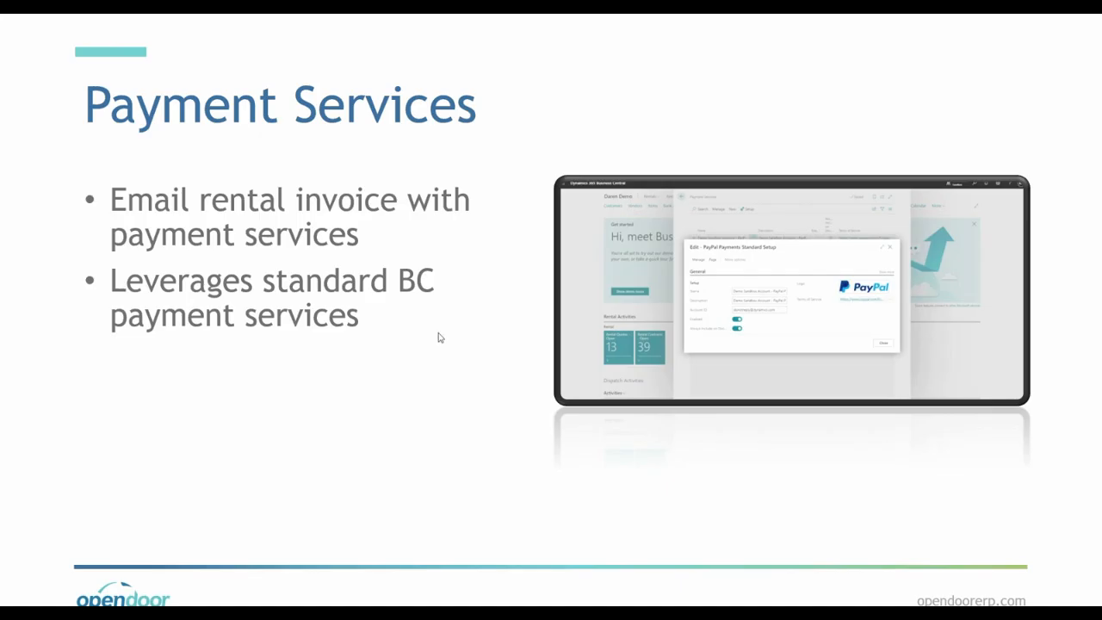
key(Right)
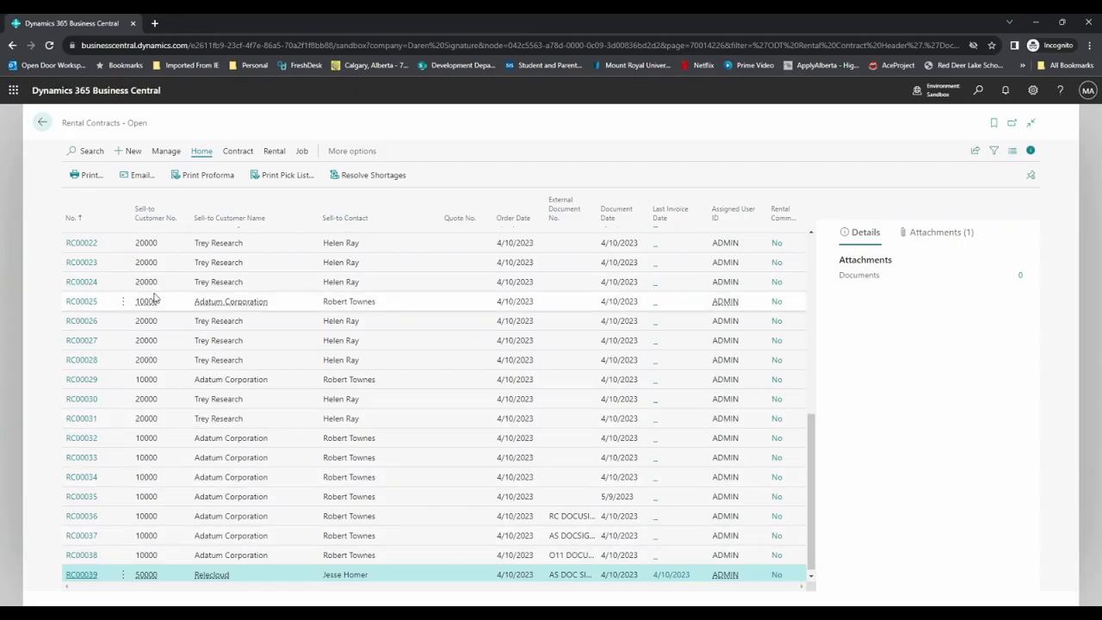
Open posted delivery RD00001 of rental contract RC00001 and show the next rental delivery line picture
scroll(102, 261, up, 10)
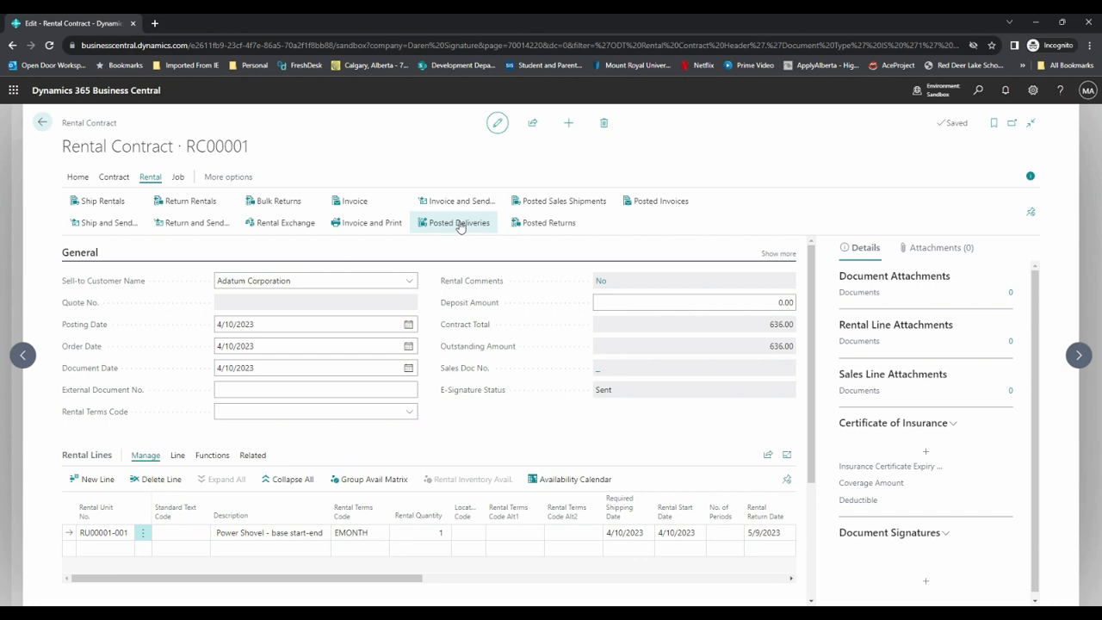
click(459, 224)
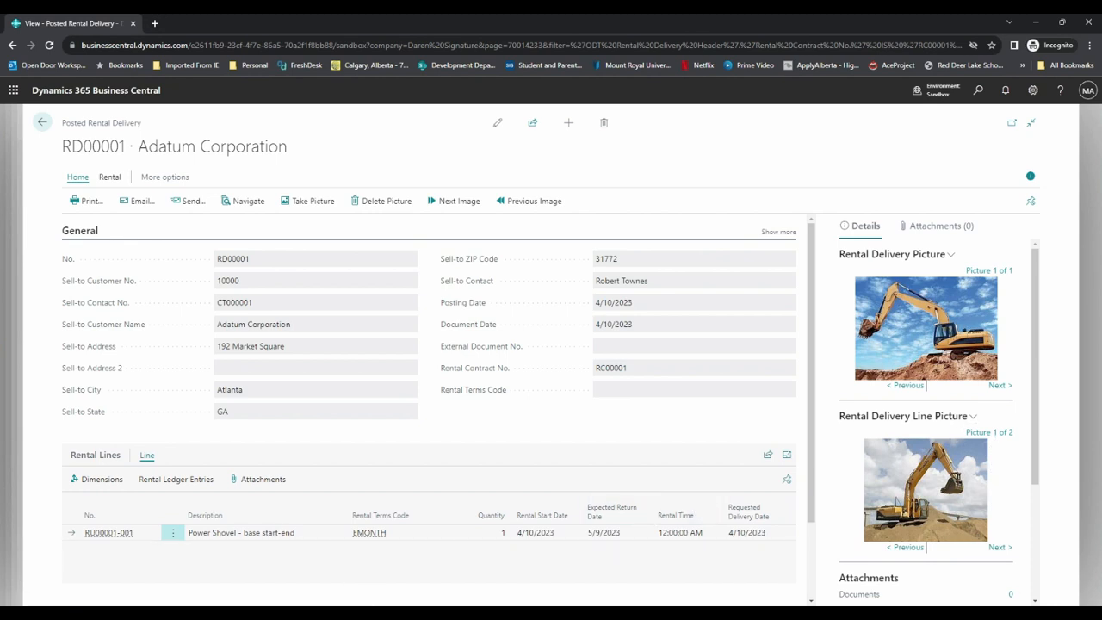
click(999, 549)
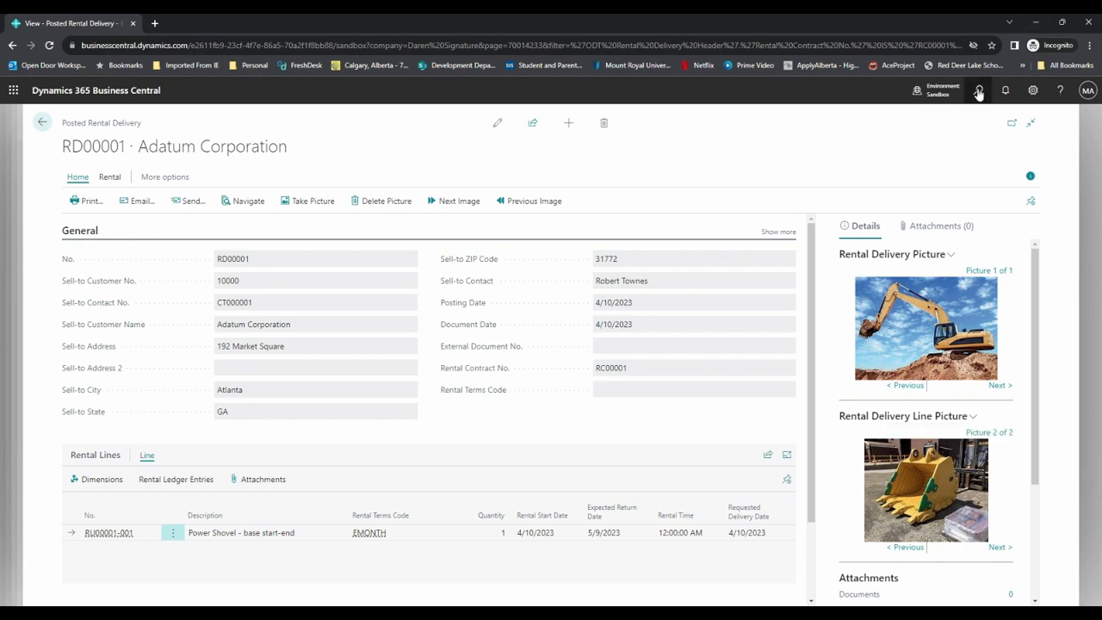
Search for "rental man", open Rental Management Setup, and check the Send Picture to OneDrive and thumbnail settings under Rental Picture
key(alt+q)
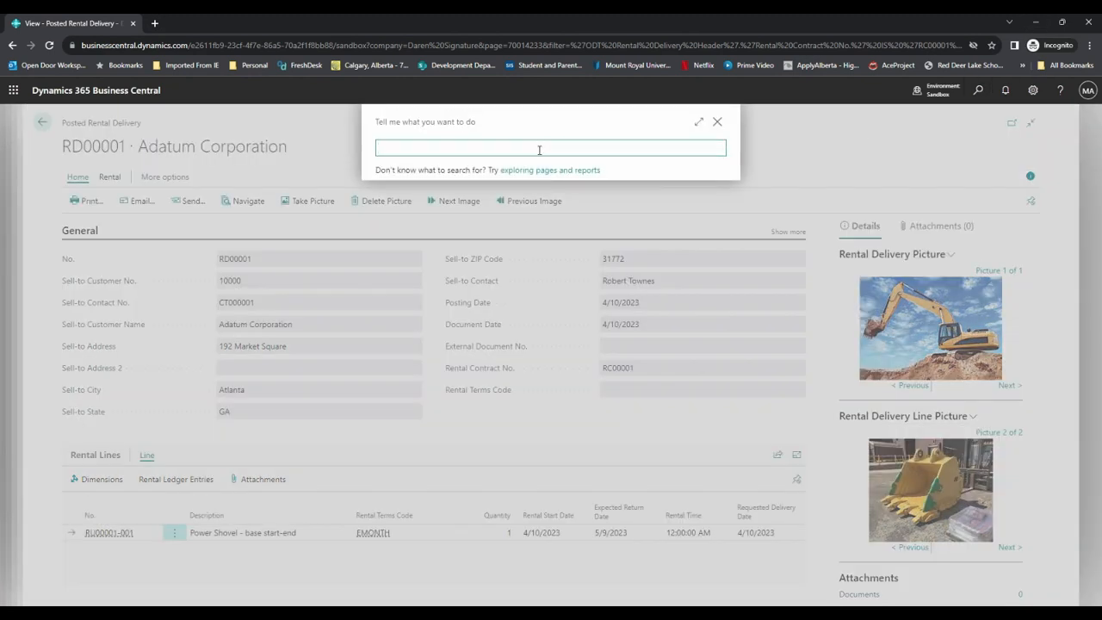
text(rental man)
click(450, 207)
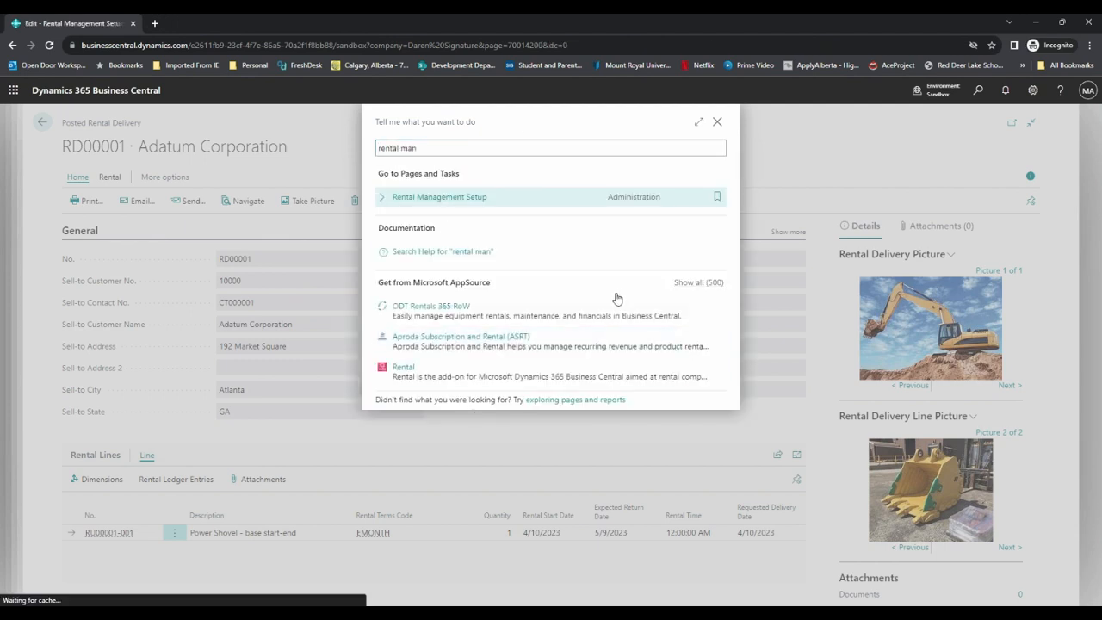
scroll(749, 226, down, 5)
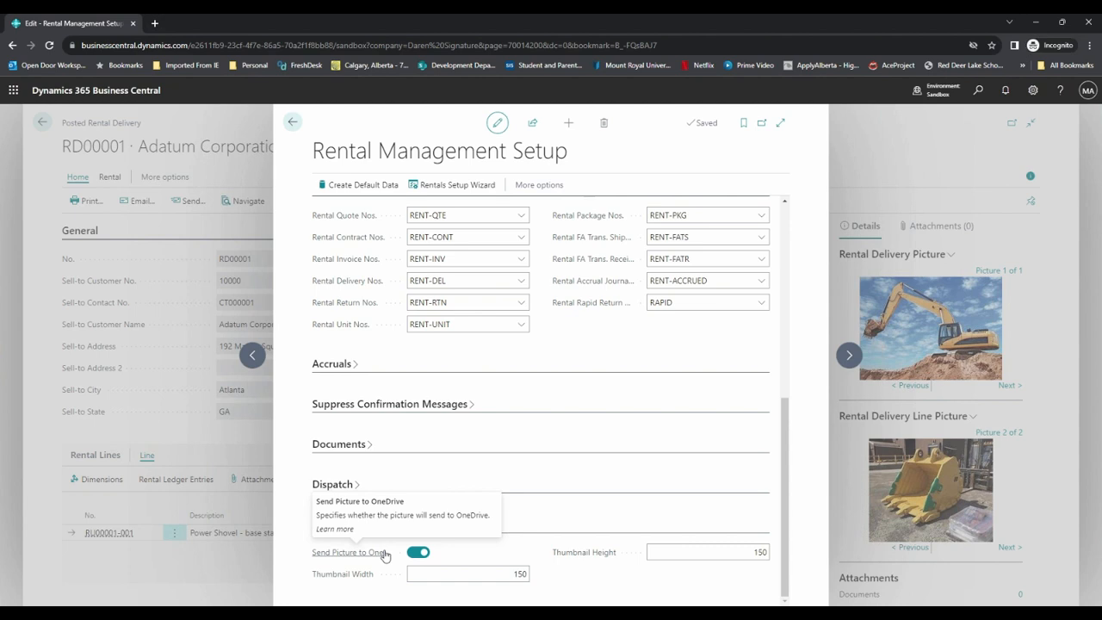
click(295, 122)
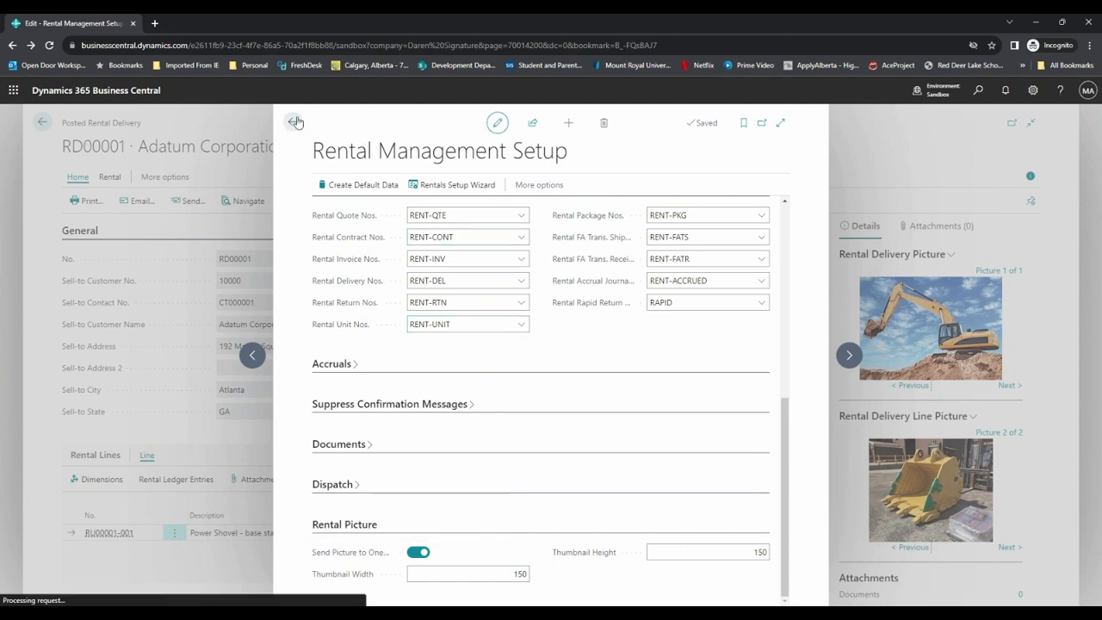
Leave the posted rental delivery and rental contract RC00001 and return to the home page
click(43, 123)
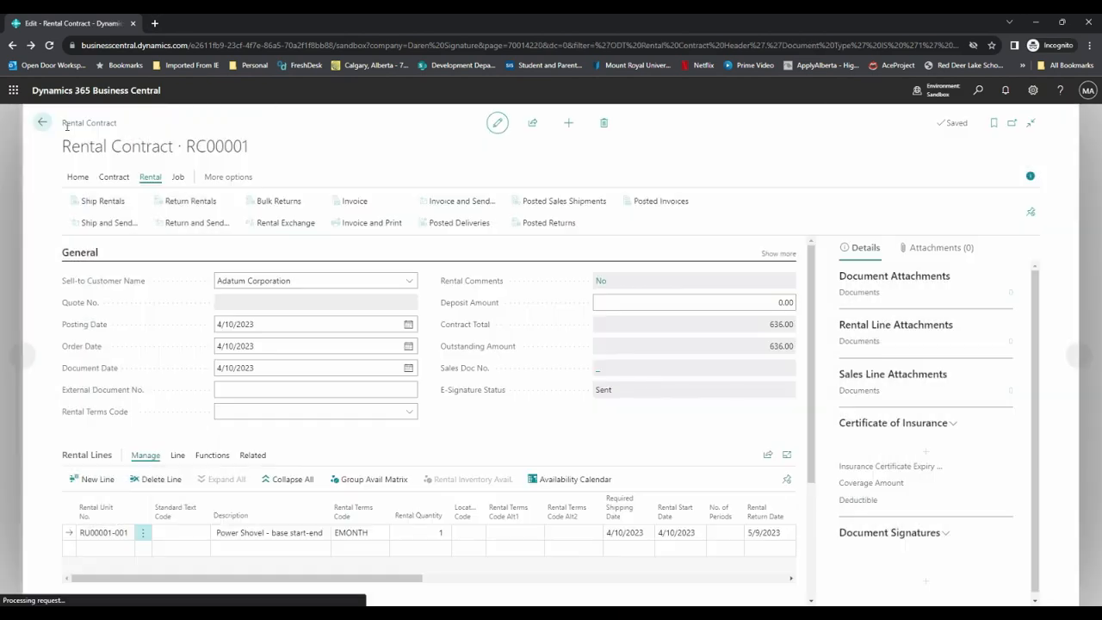
click(43, 124)
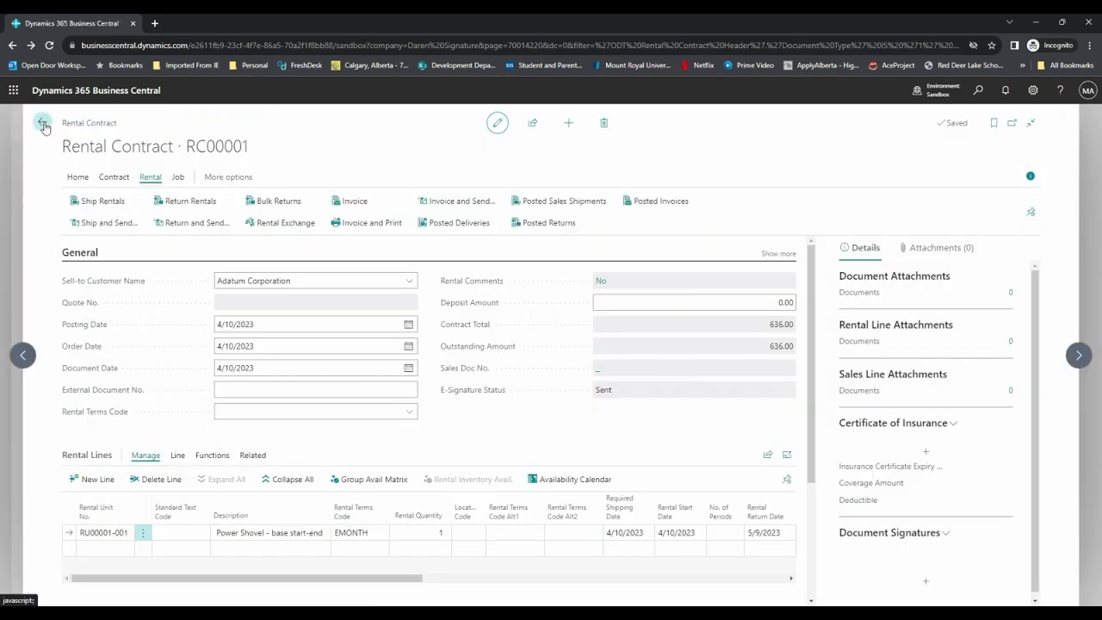
click(43, 124)
click(43, 124)
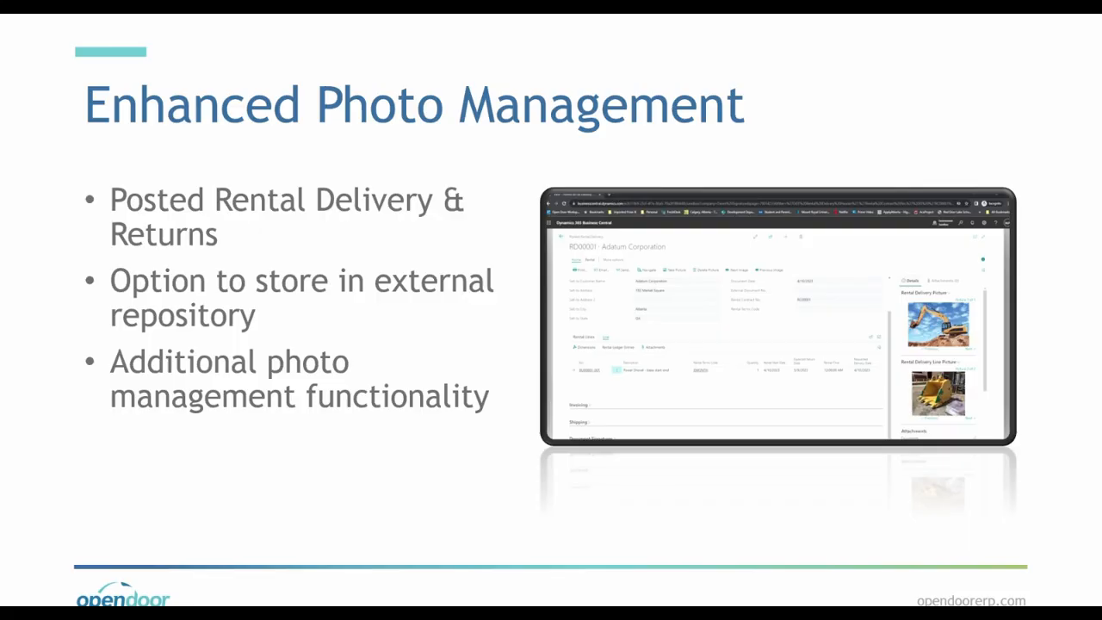